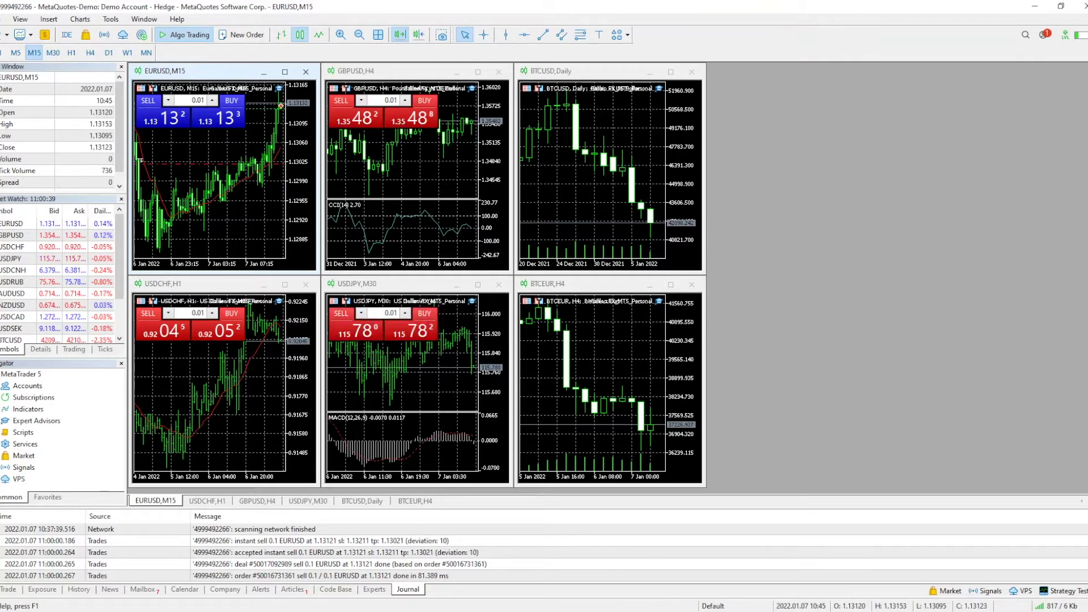
Open the Galileo FX_MT5_Personal input settings on the EURUSD,M15 chart and look through the parameters
key("F7")
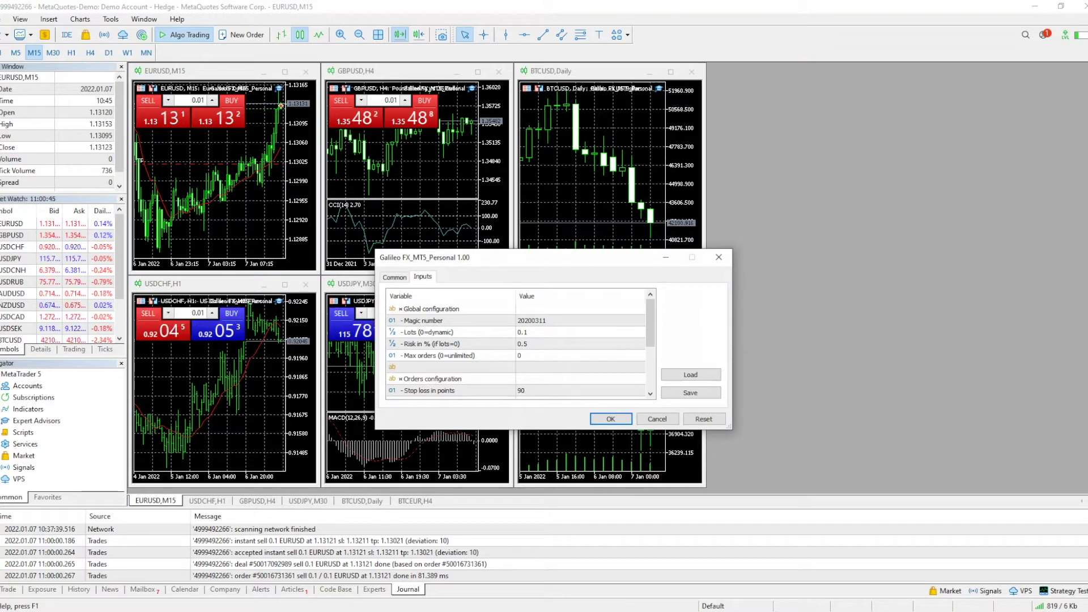
scroll(515, 349, "down", 3)
scroll(515, 349, "up", 3)
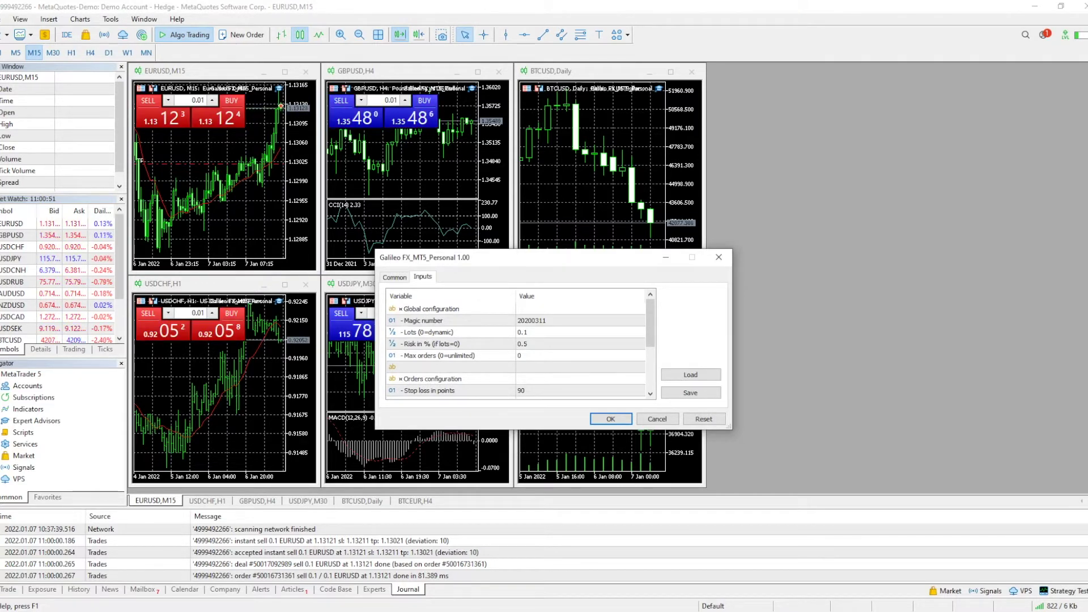
Set the Lots (0=dynamic) parameter to 5
double_click(522, 332)
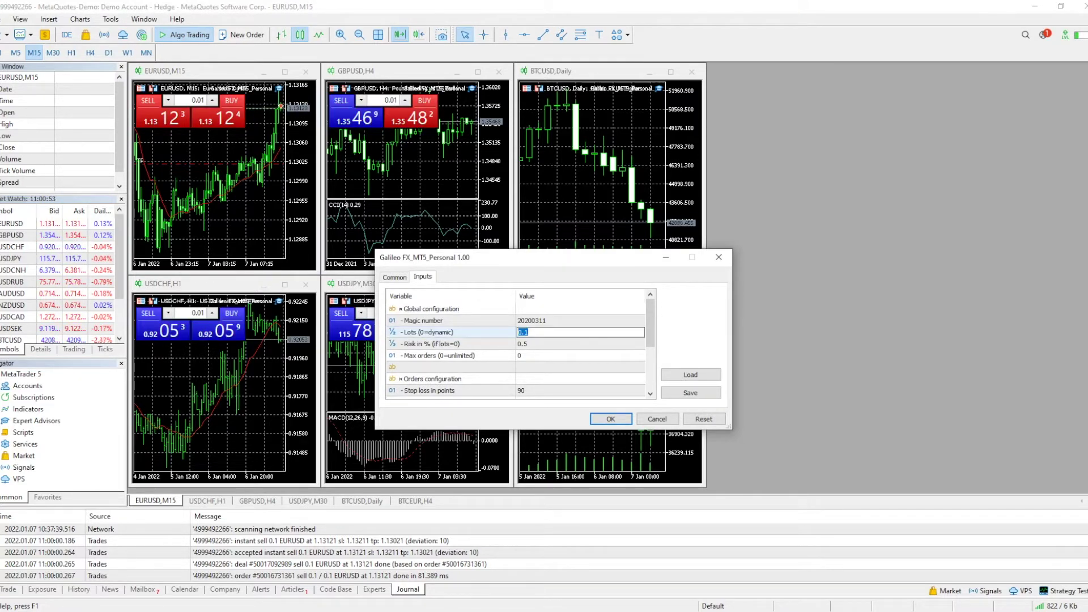
key("BackSpace")
type("5")
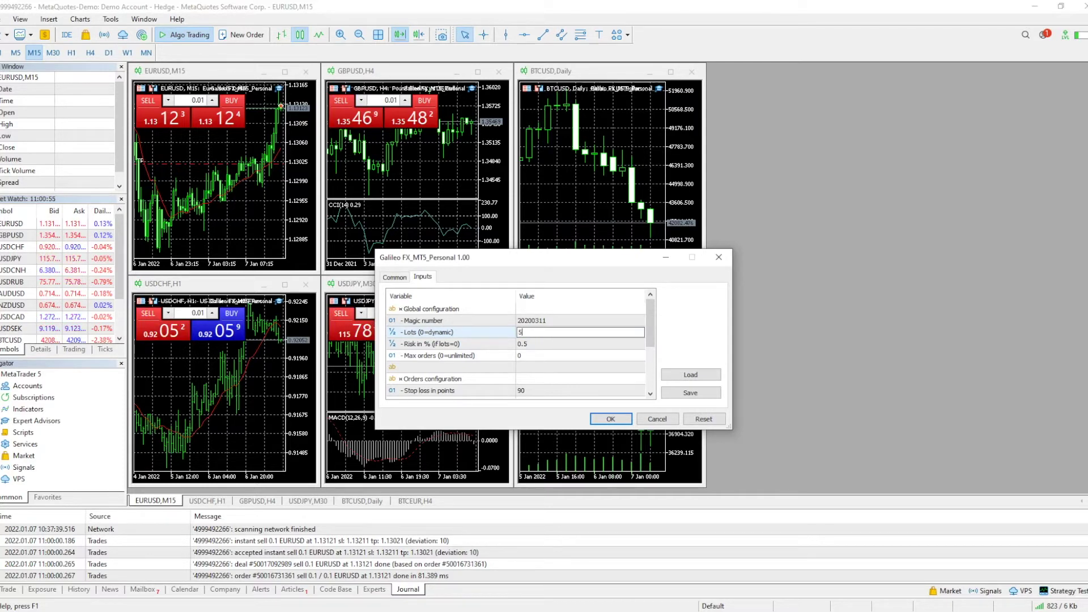
Set the stop loss to 123 points and the take profit to 234 points
scroll(520, 349, "down", 1)
double_click(523, 355)
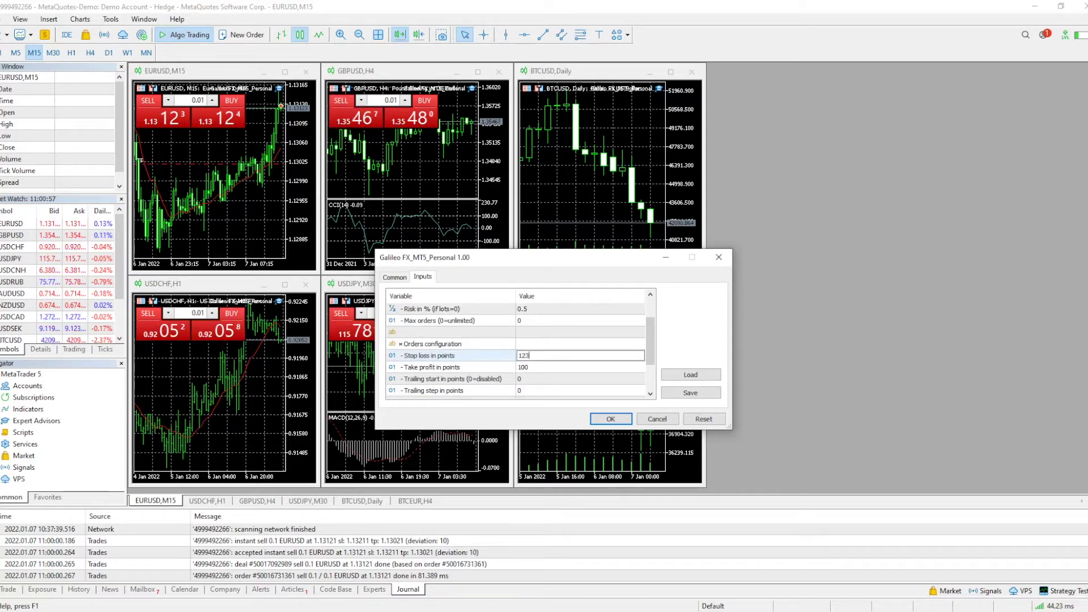
key("Tab")
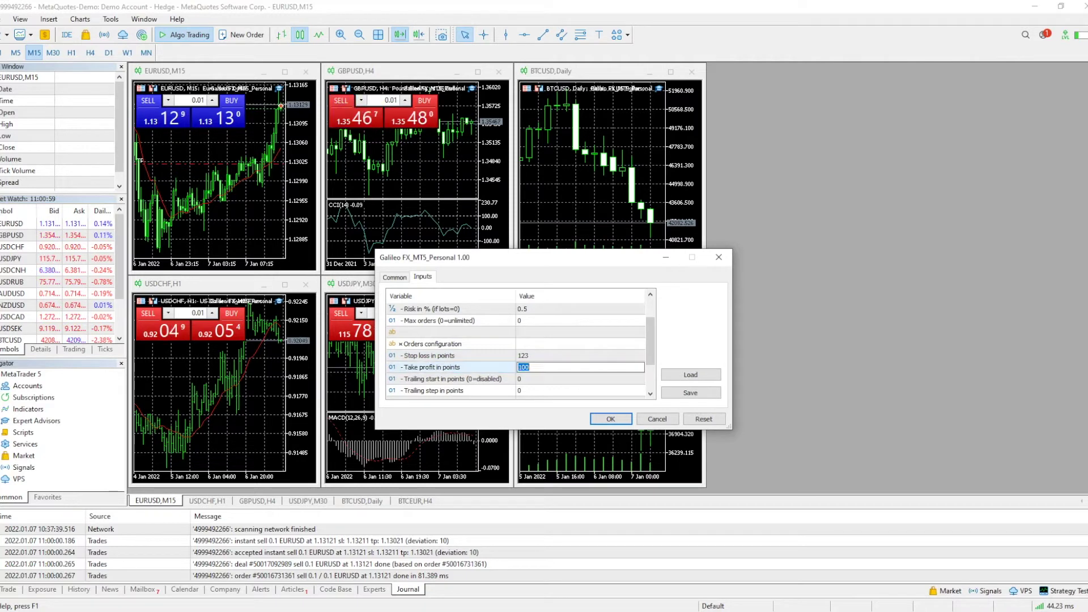
Set both the Consecutive Bullish signals and the Consecutive Bearish signals to 10
scroll(520, 349, "down", 2)
double_click(520, 378)
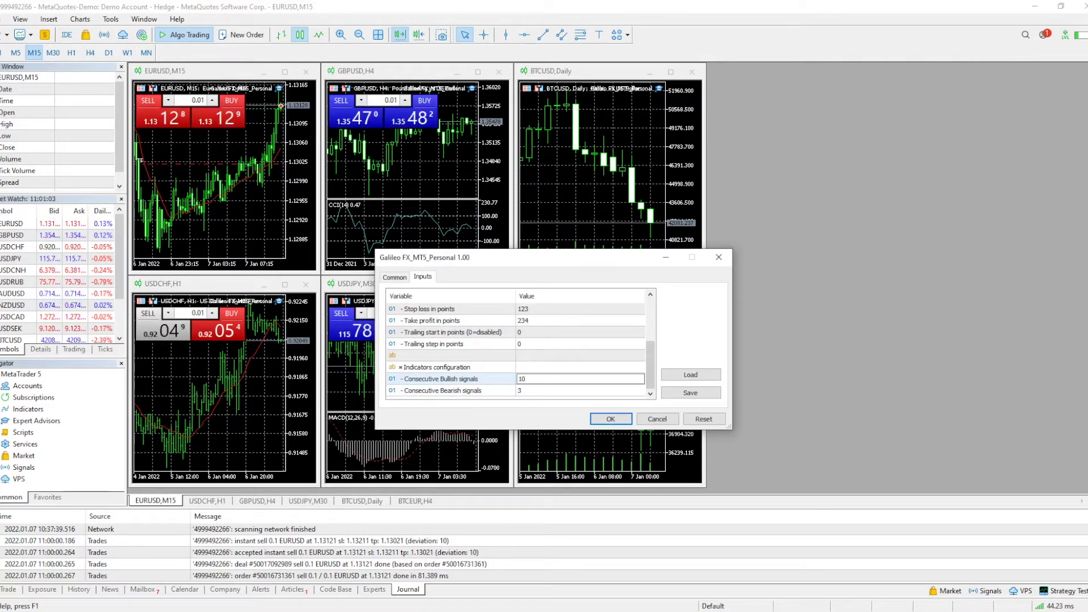
double_click(520, 390)
type("3")
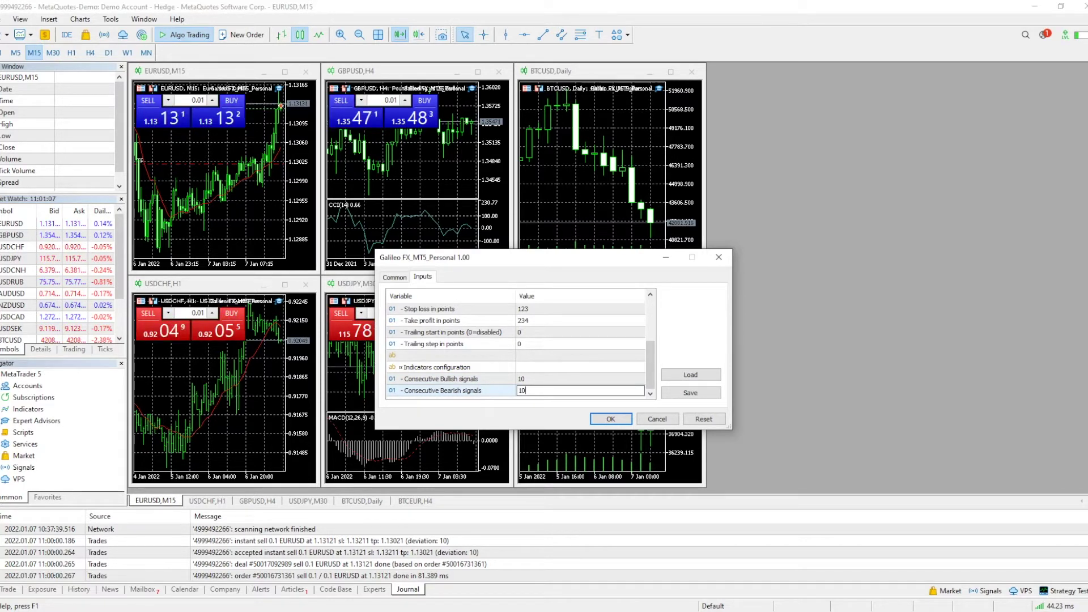
left_click(579, 344)
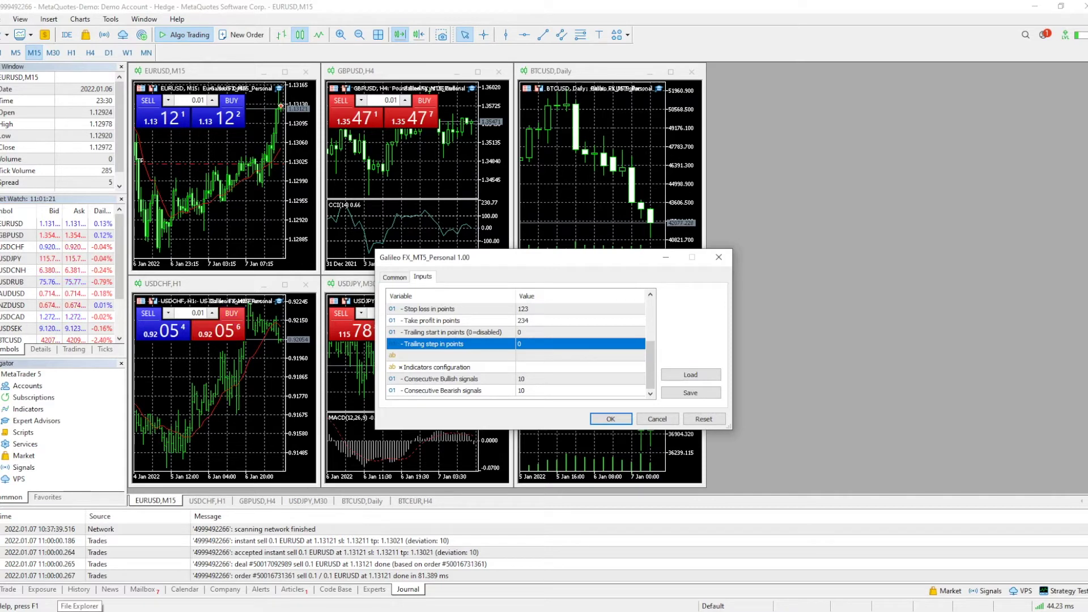
Switch to File Explorer and look through the preset files in the Presets folder of 2. Install GalileoFX Personal 1.0
left_click(79, 611)
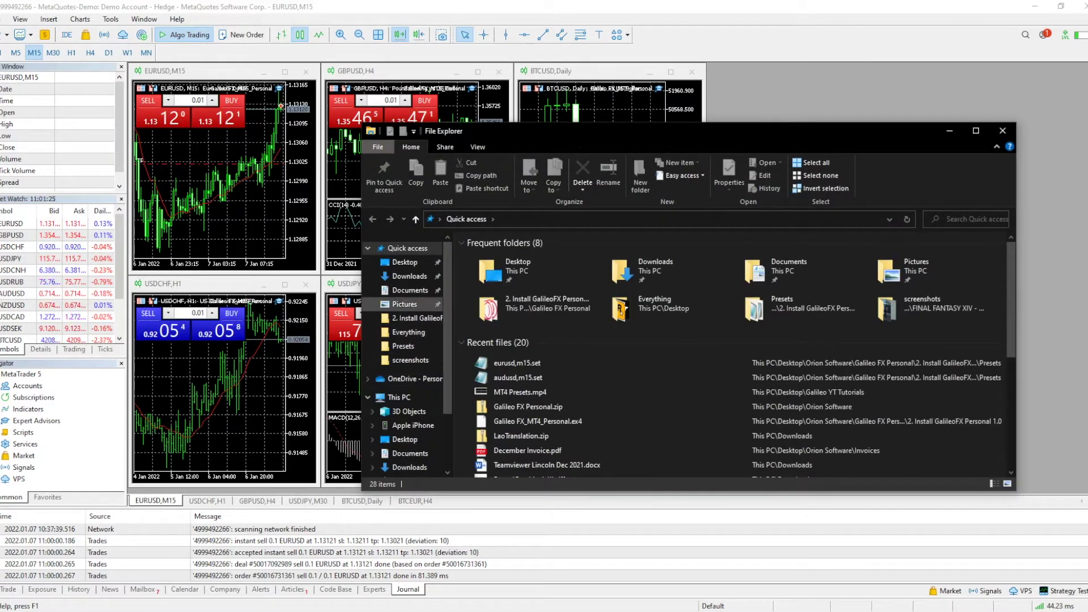
left_click(413, 318)
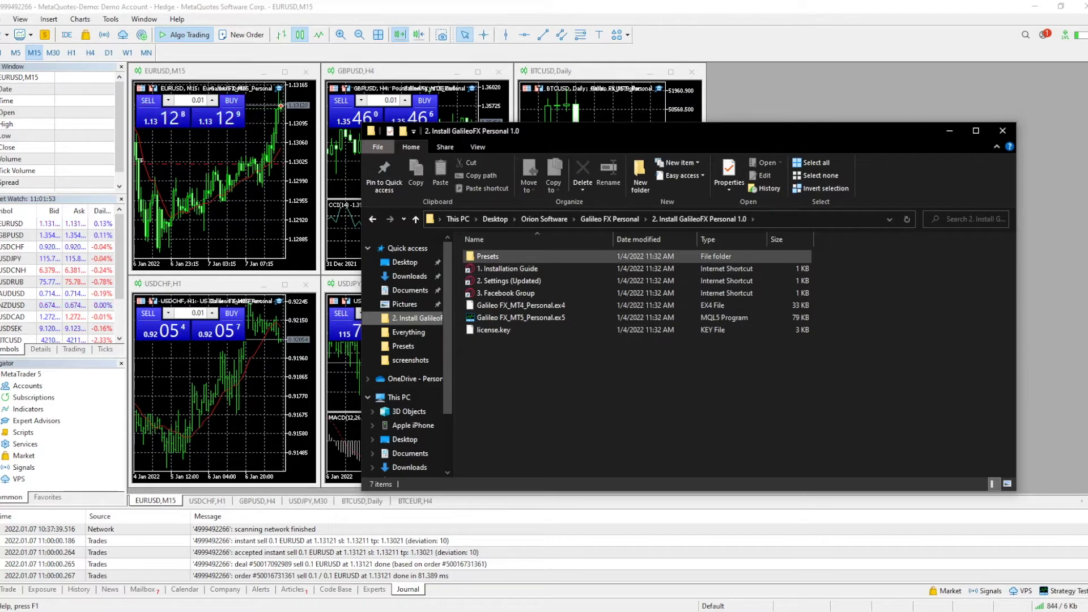
double_click(487, 256)
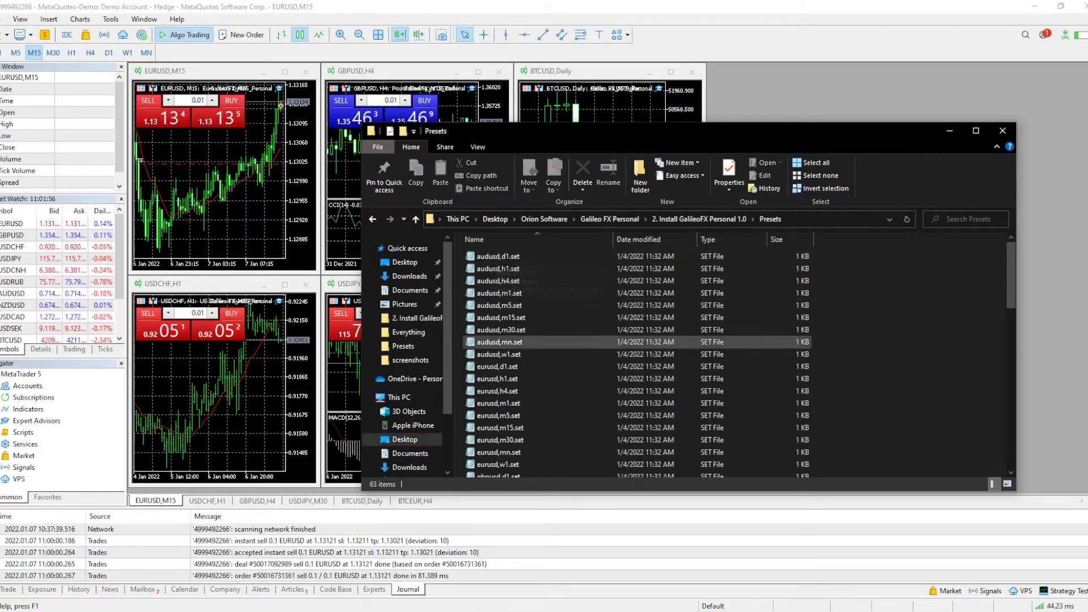
scroll(504, 335, "down", 14)
scroll(504, 337, "down", 1)
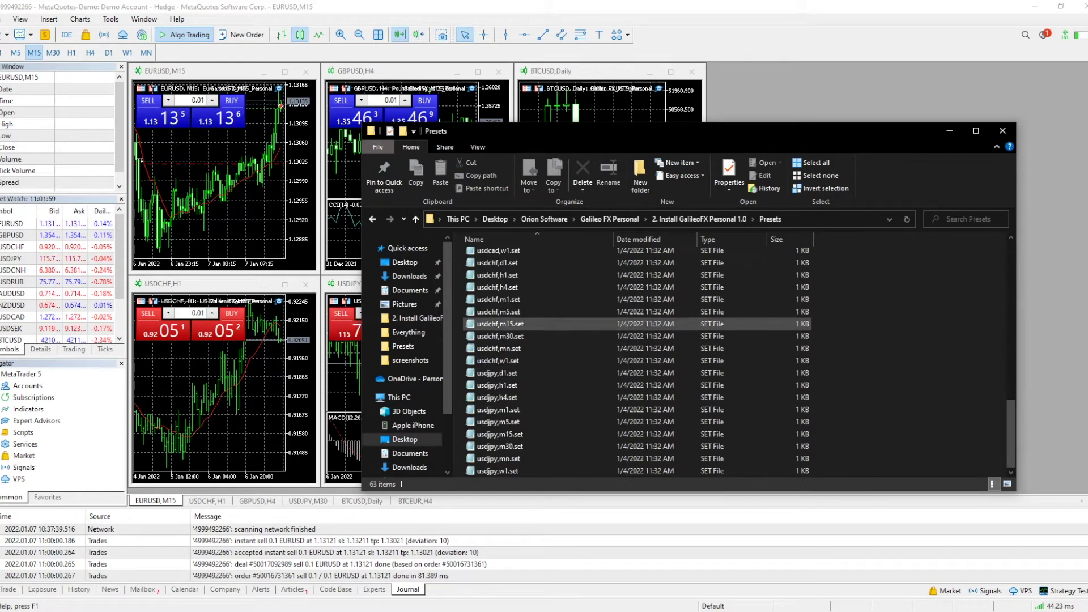
scroll(499, 464, "up", 8)
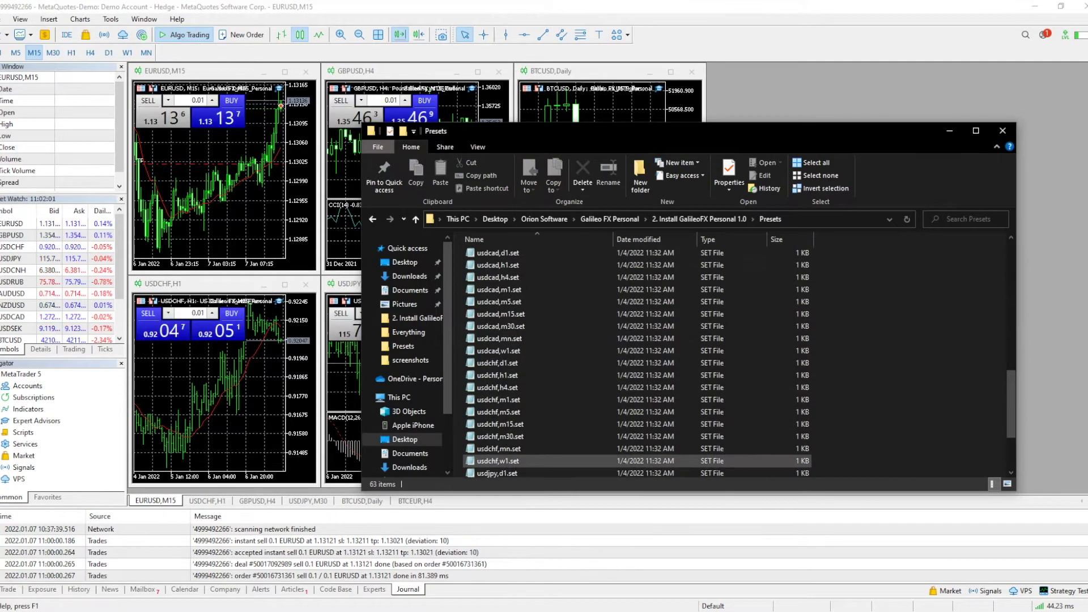
scroll(499, 461, "up", 7)
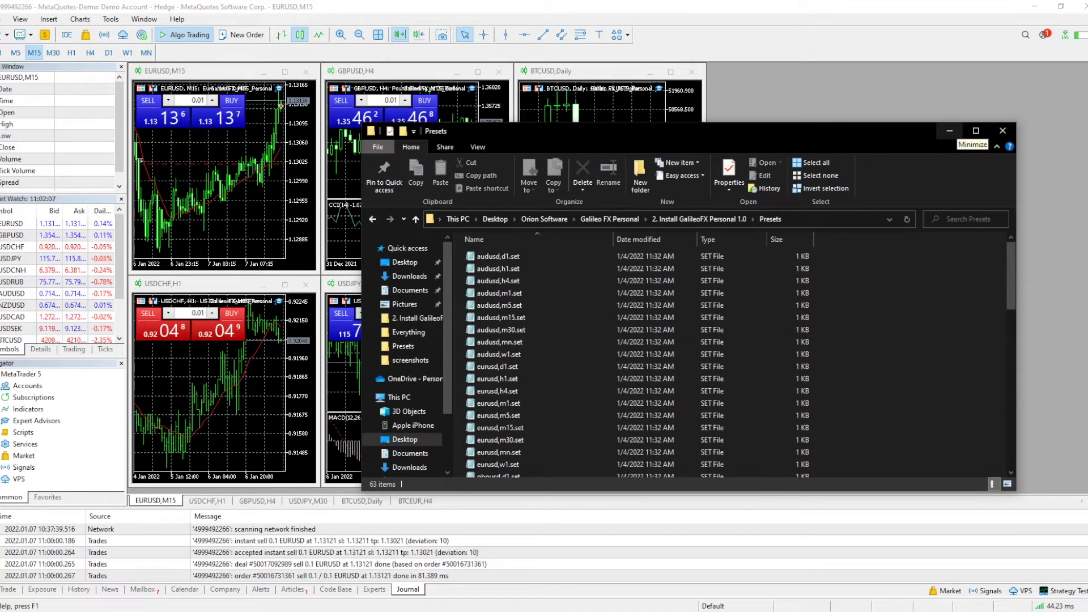
left_click(949, 131)
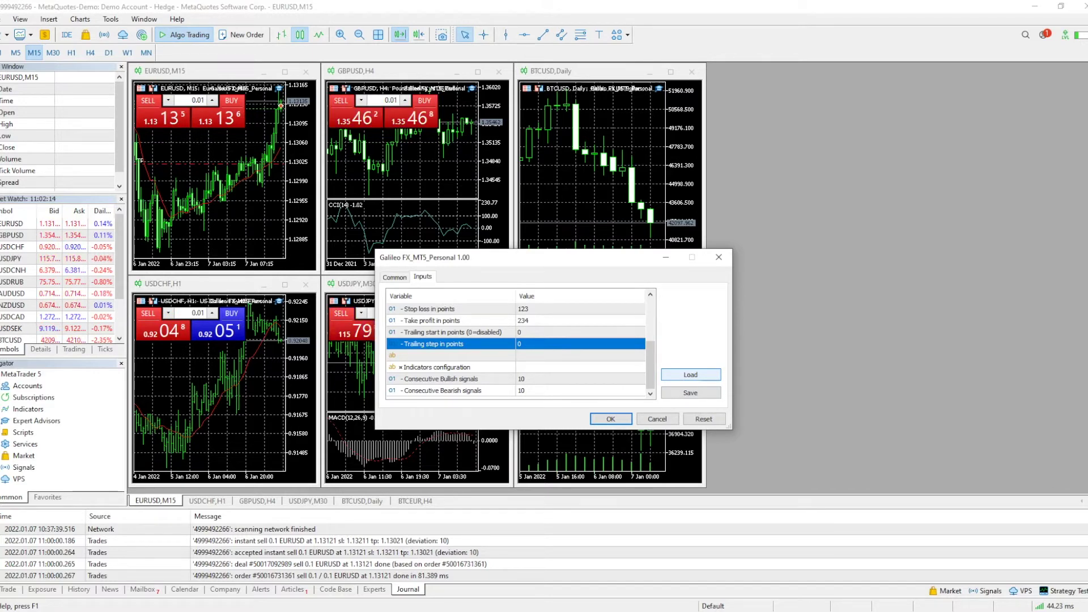
Load the eurusd,m15.set preset from the 2. Install GalileoFX Personal 1.0 Presets folder into the expert's inputs and apply it
left_click(691, 375)
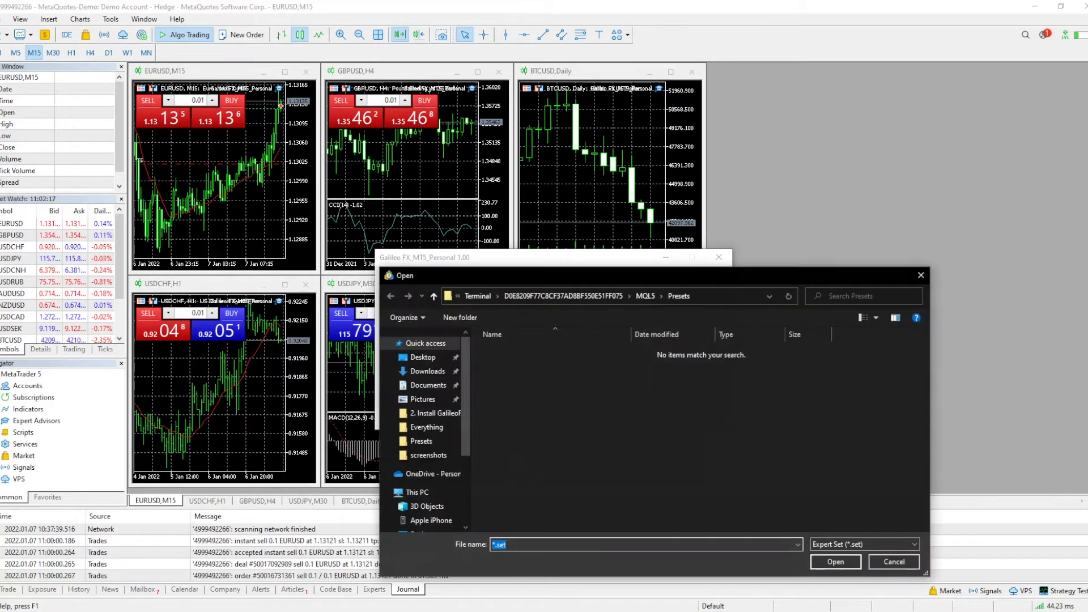
left_click(431, 413)
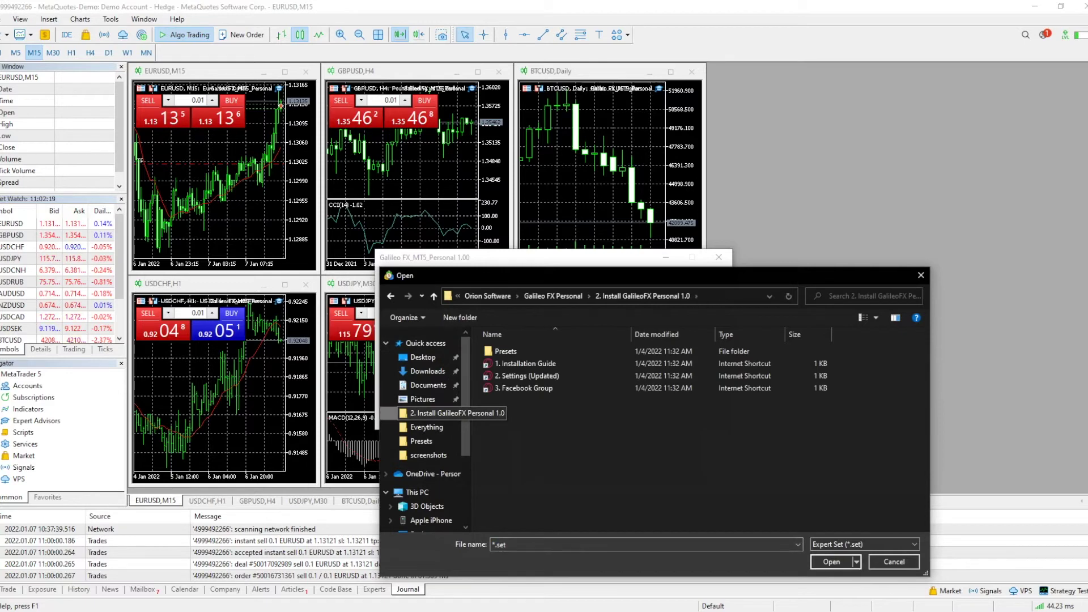
double_click(507, 352)
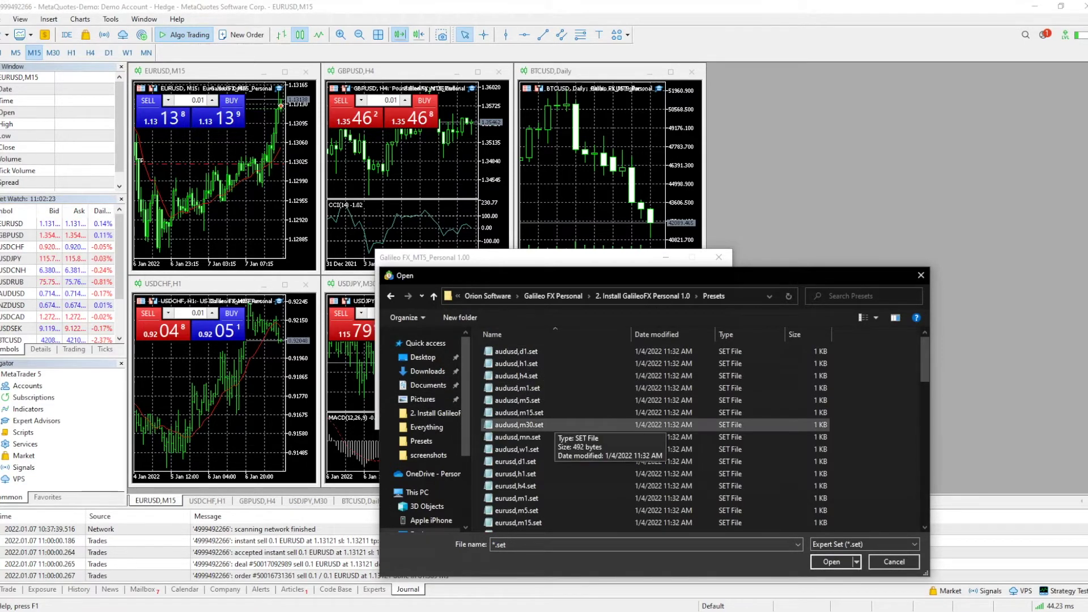
scroll(536, 456, "down", 1)
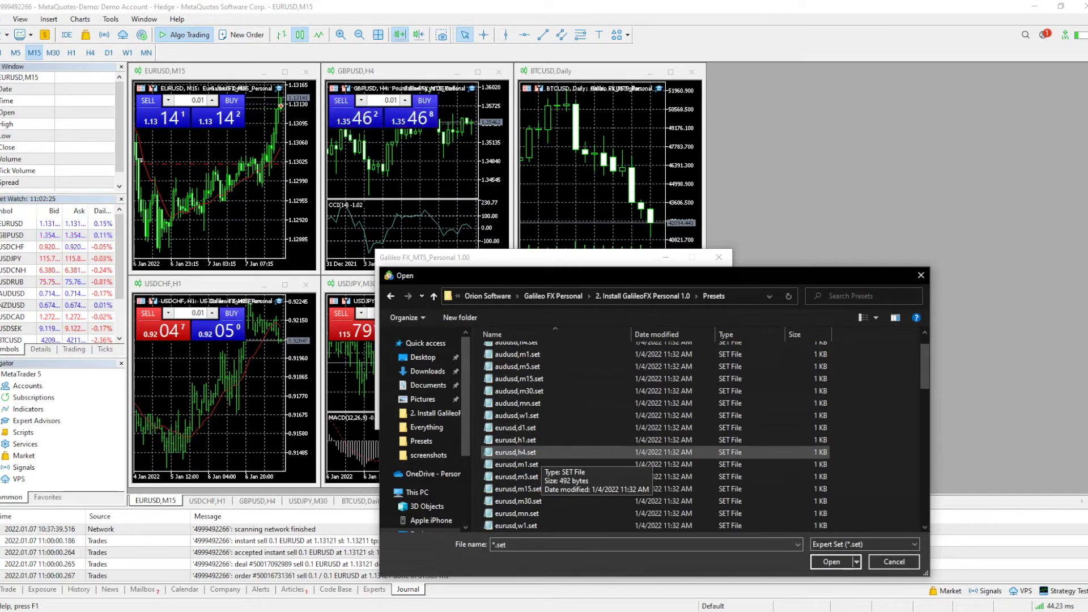
left_click(518, 489)
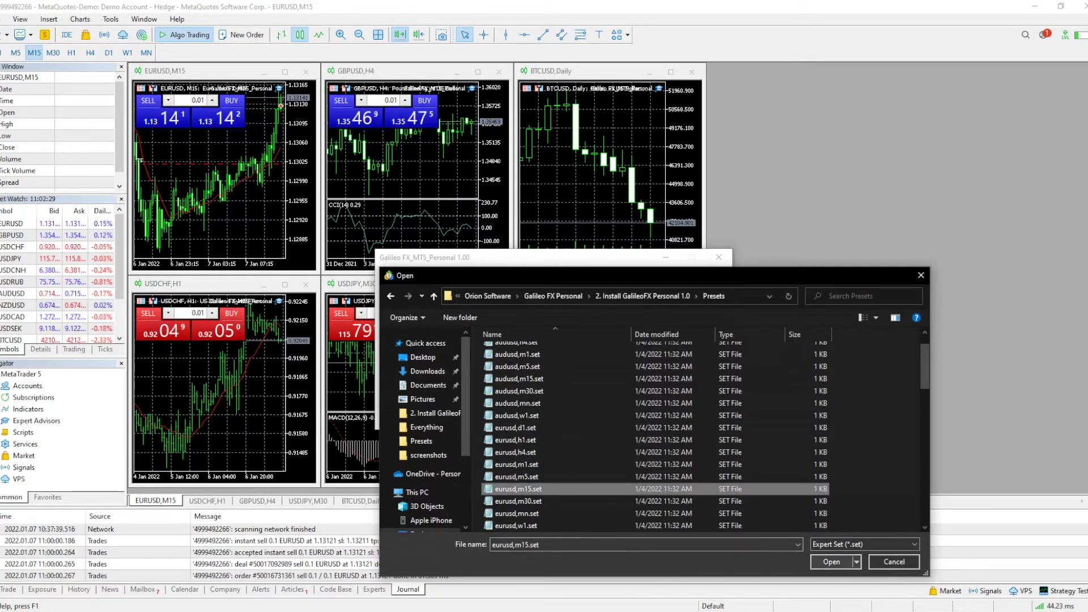
left_click(831, 562)
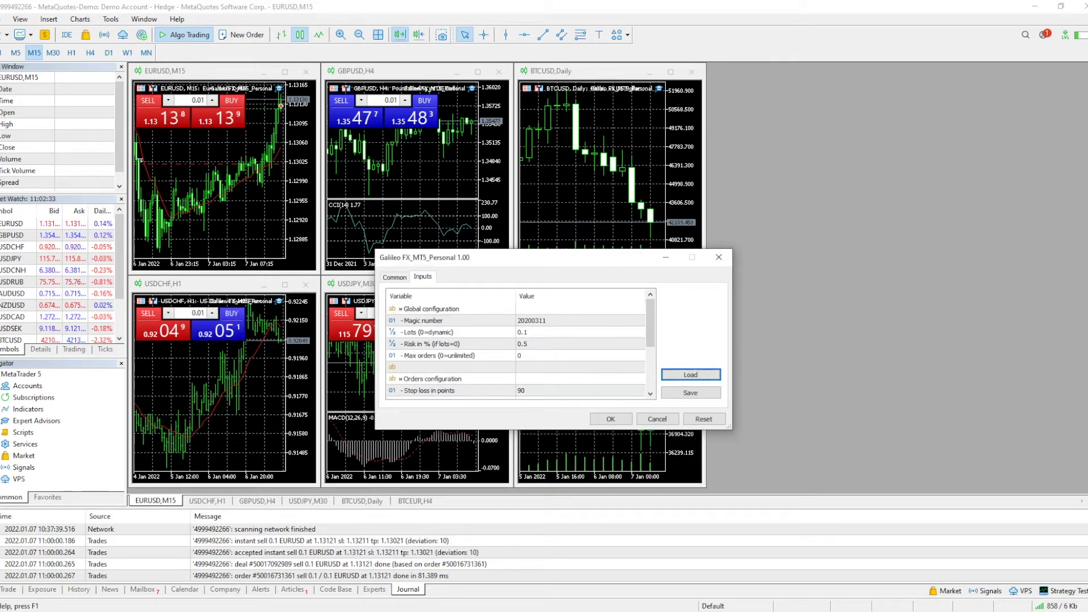
scroll(516, 351, "down", 2)
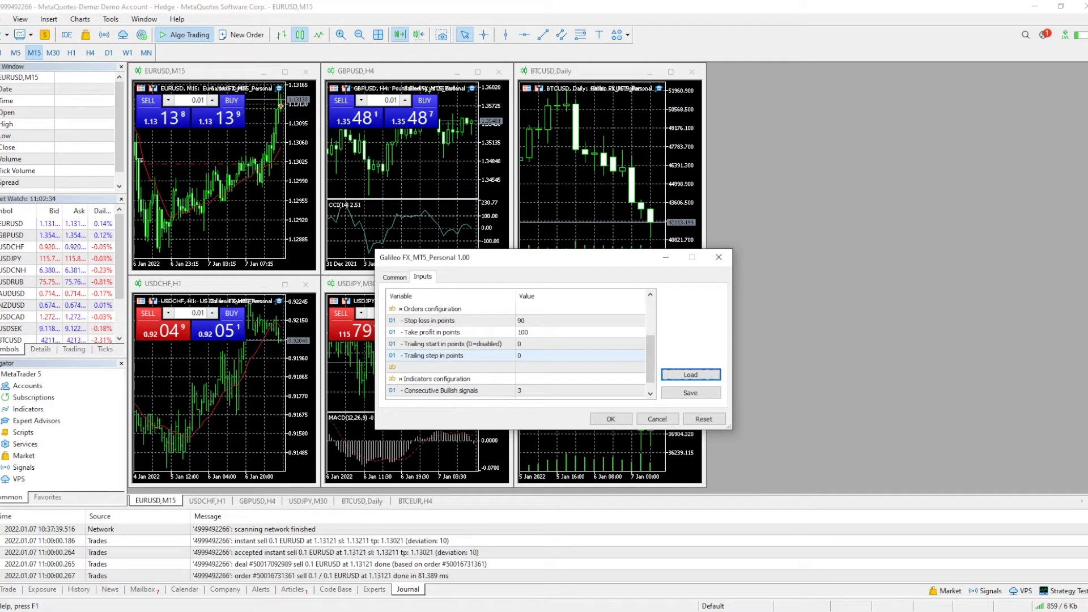
scroll(520, 350, "down", 1)
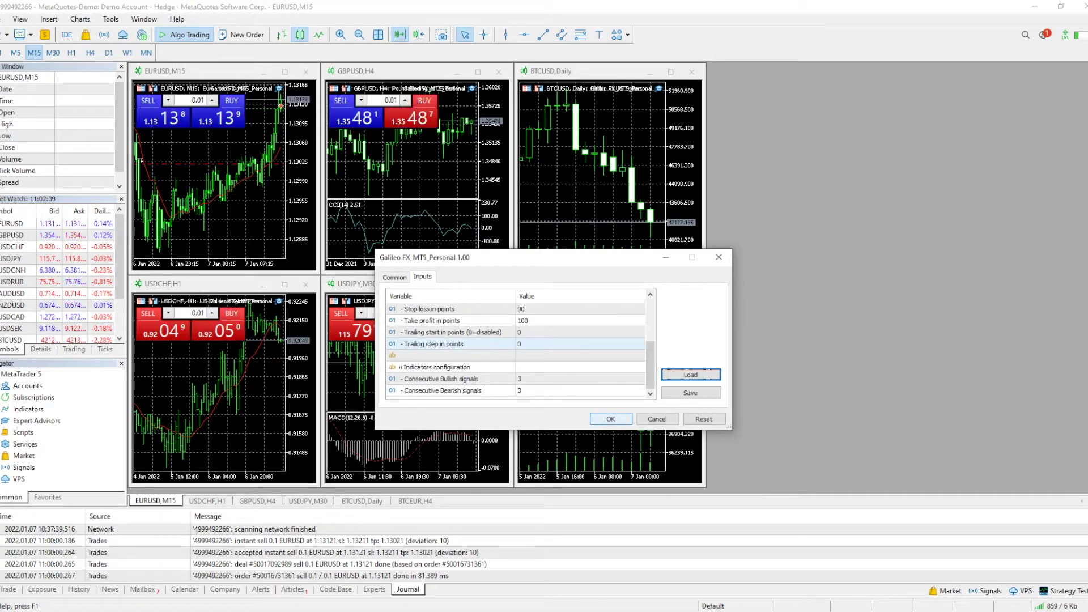
left_click(610, 419)
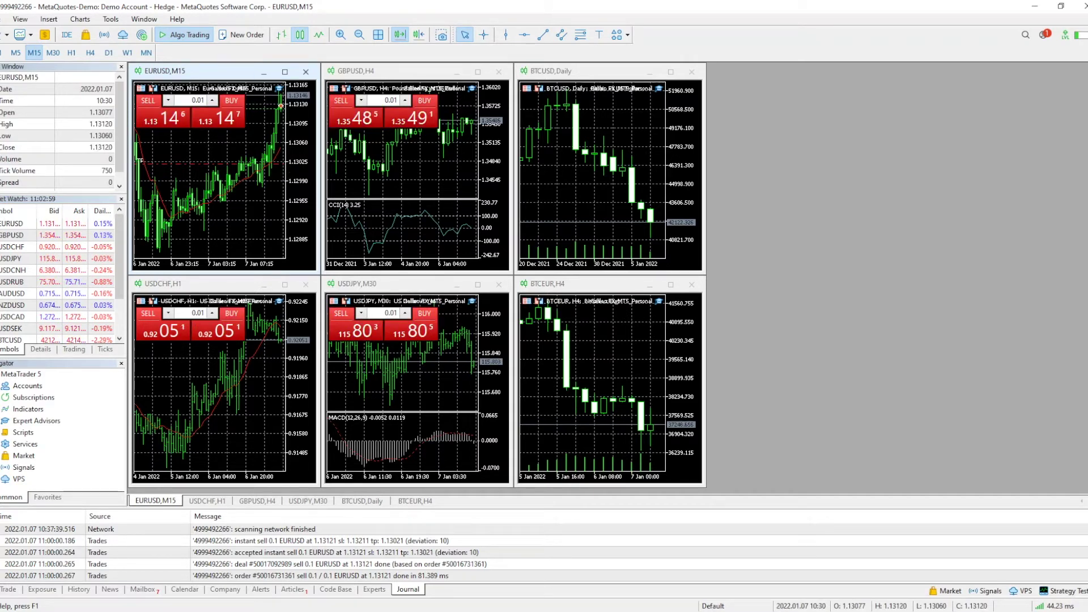
key("F7")
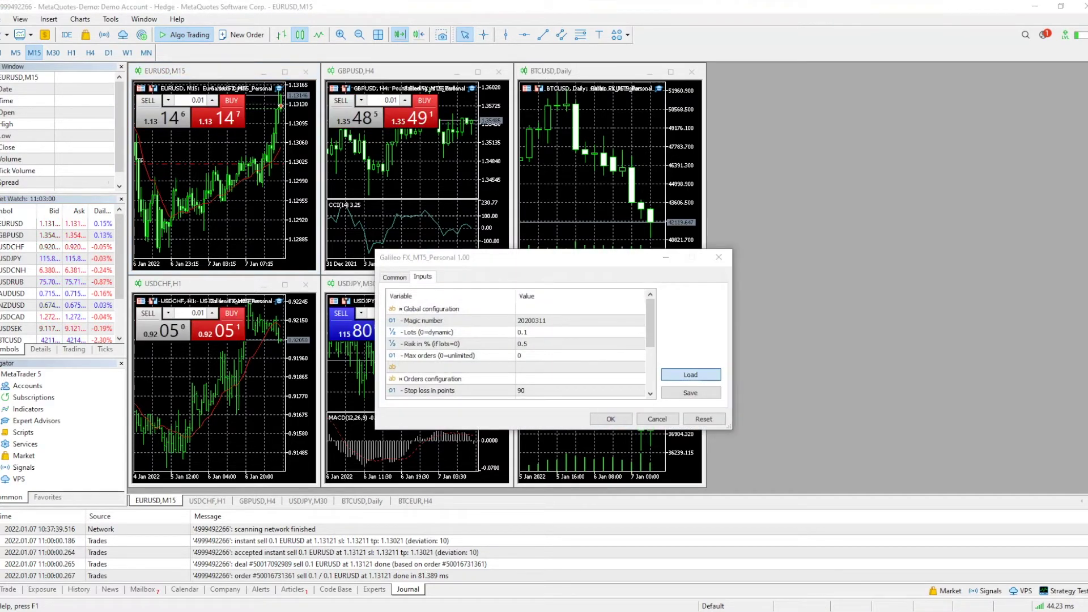
left_click(690, 374)
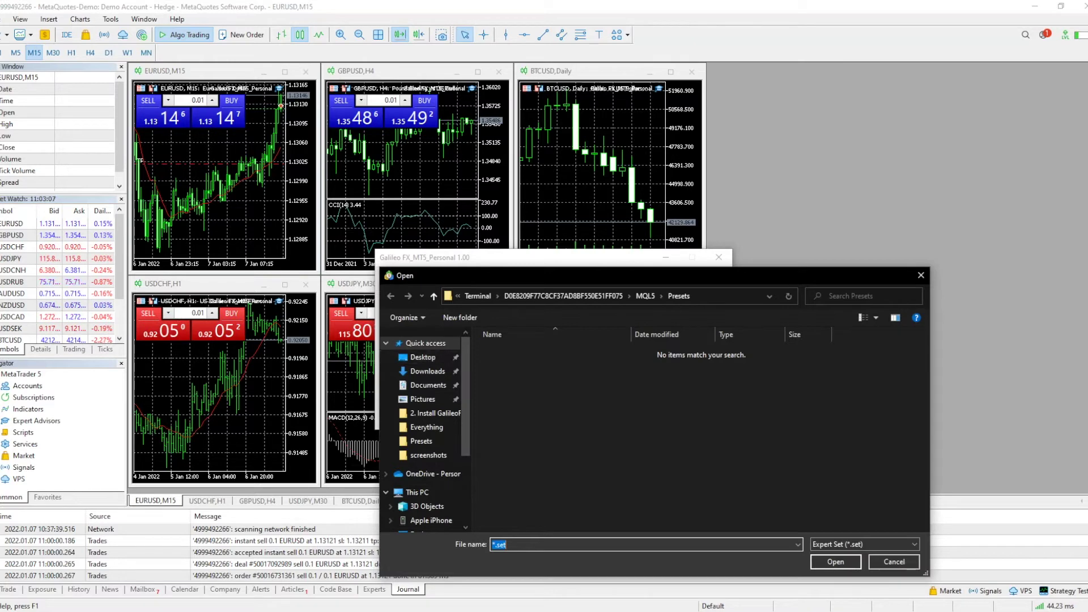
left_click(920, 275)
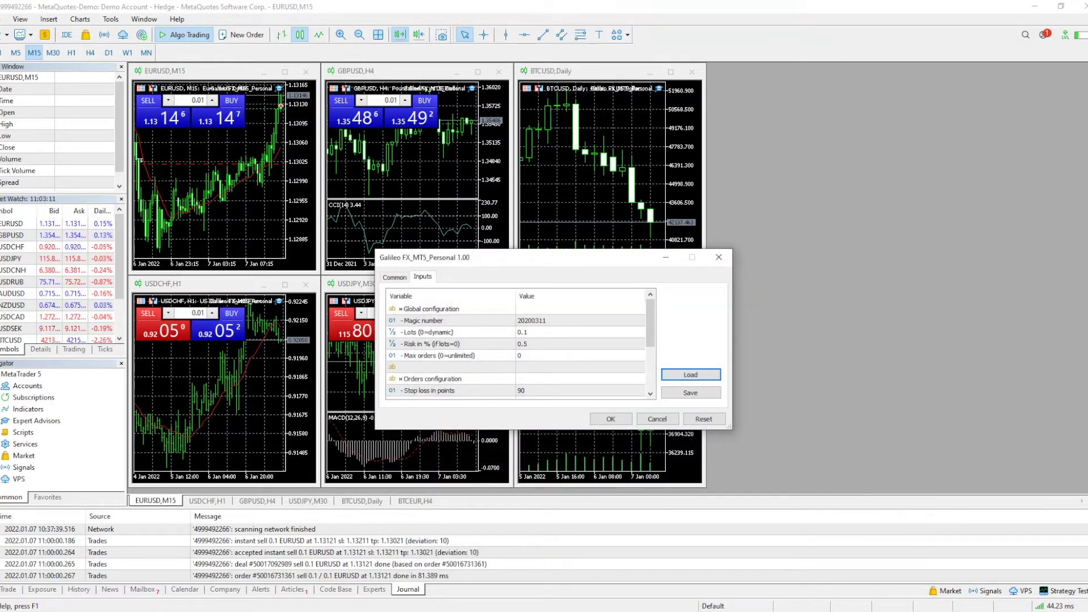
scroll(516, 349, "down", 2)
left_click(610, 419)
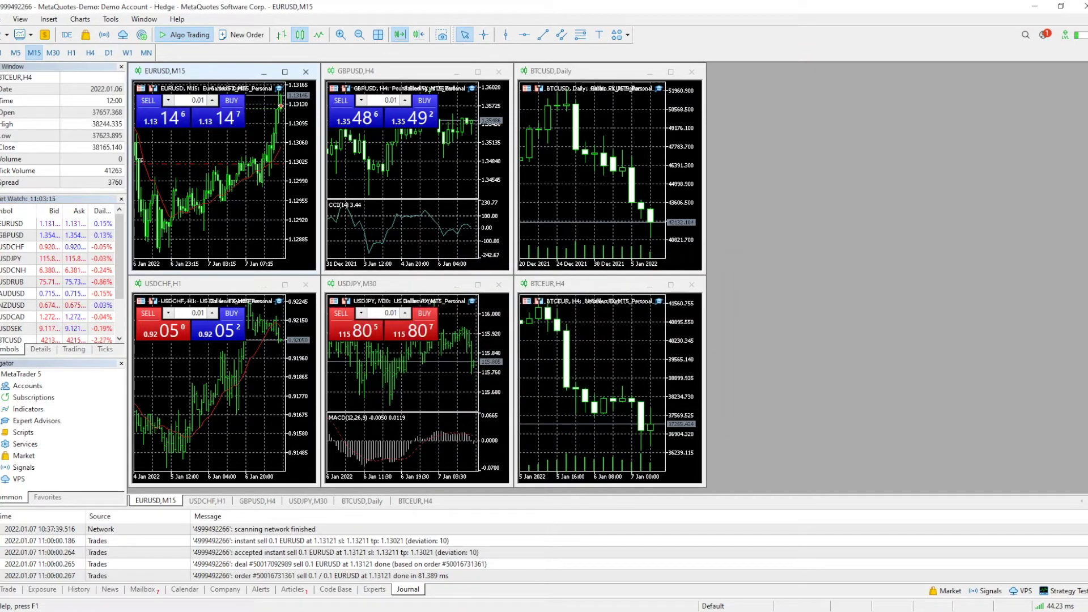
Switch to the Admiral Markets MT4 terminal and open the Galileo FX_MT4_Personal inputs for the EURUSD,H4 chart
key("alt+Tab")
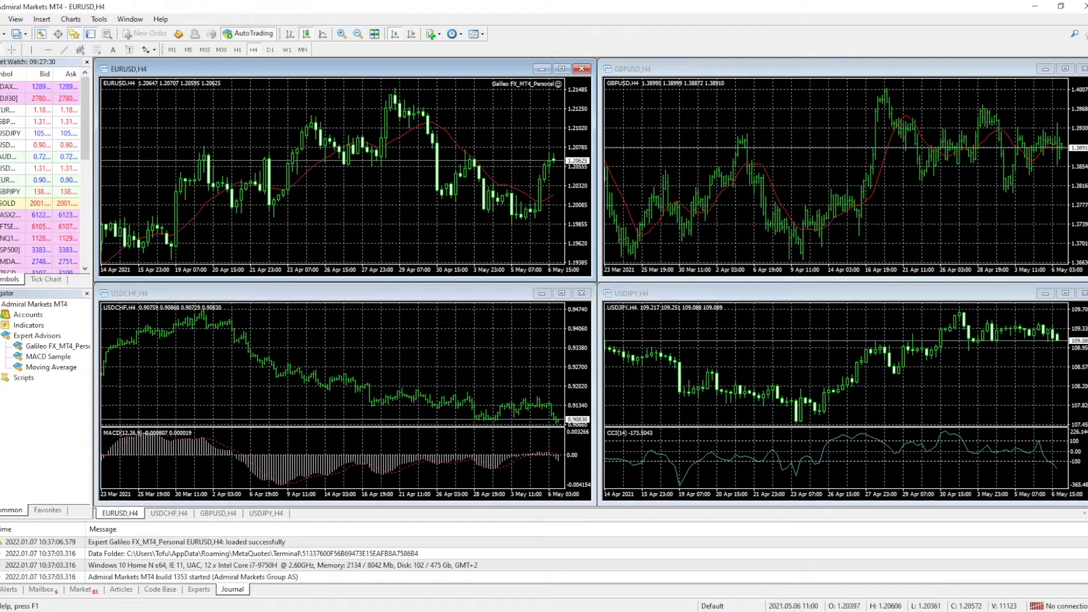
key("F7")
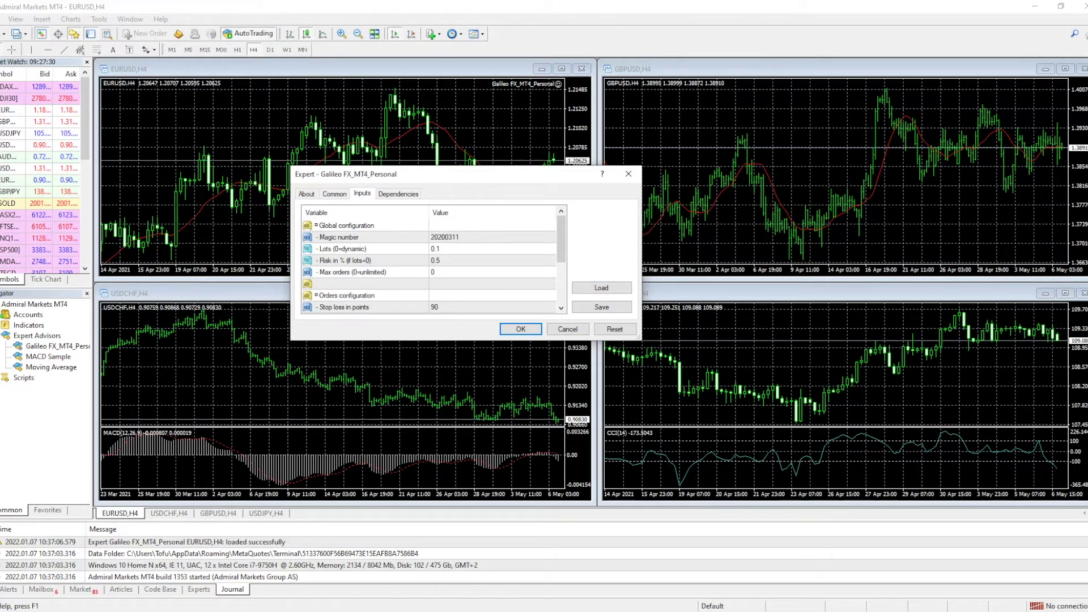
Switch to File Explorer's Presets folder and open eurusd,m15.set in Notepad, making Notepad the default app for .set files
mouse_move(79, 611)
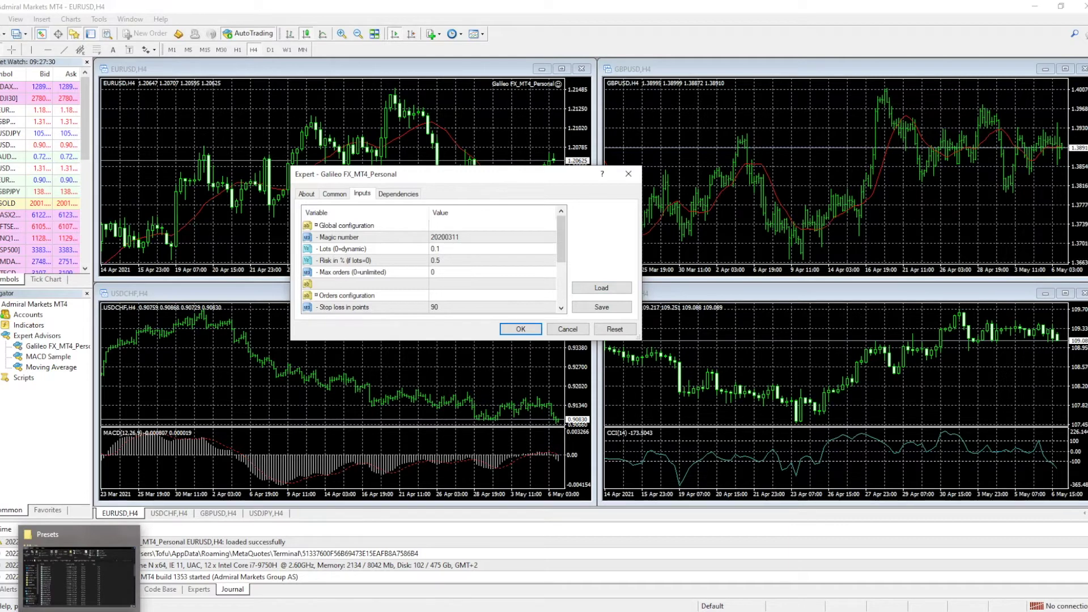
left_click(79, 611)
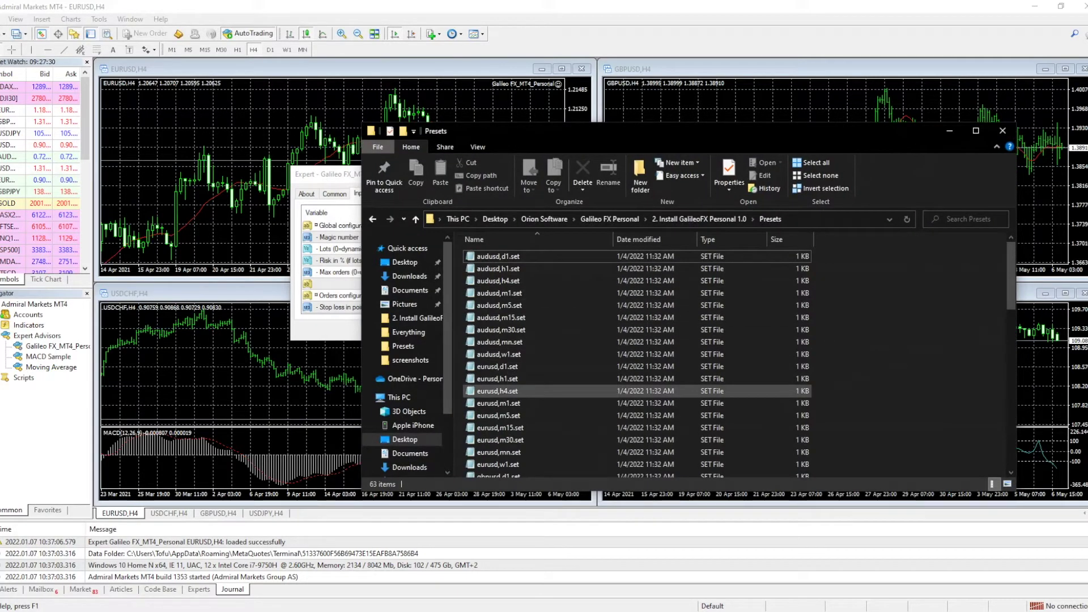
scroll(552, 397, "down", 2)
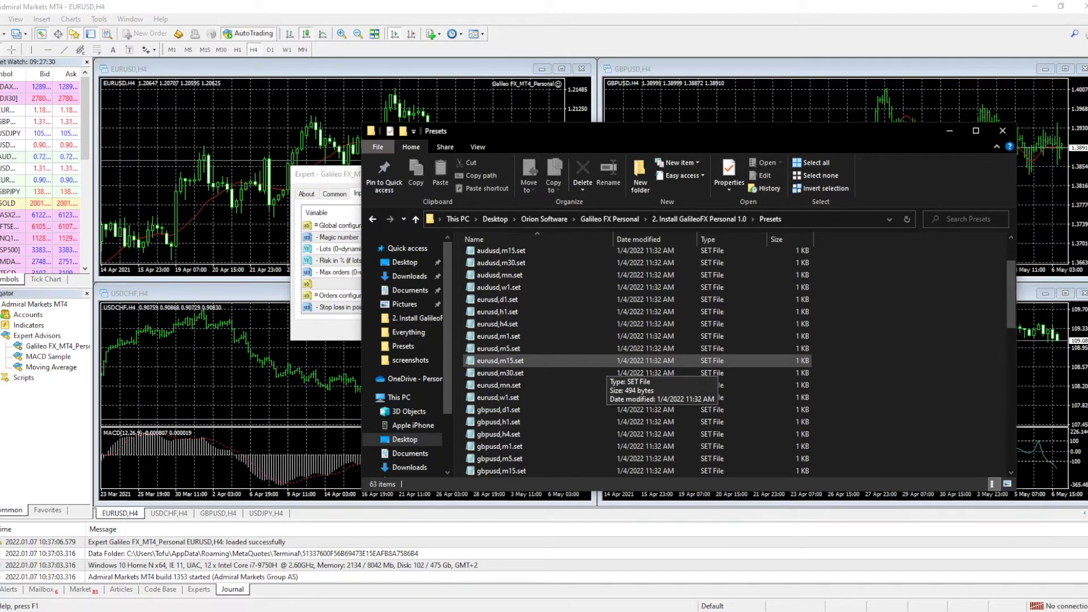
right_click(532, 360)
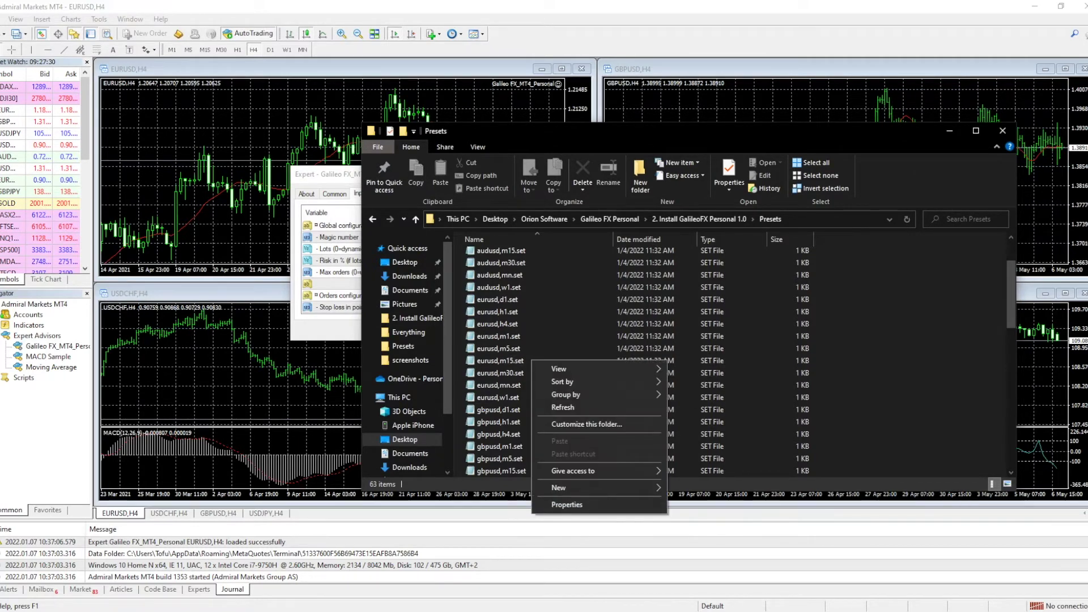
left_click(514, 361)
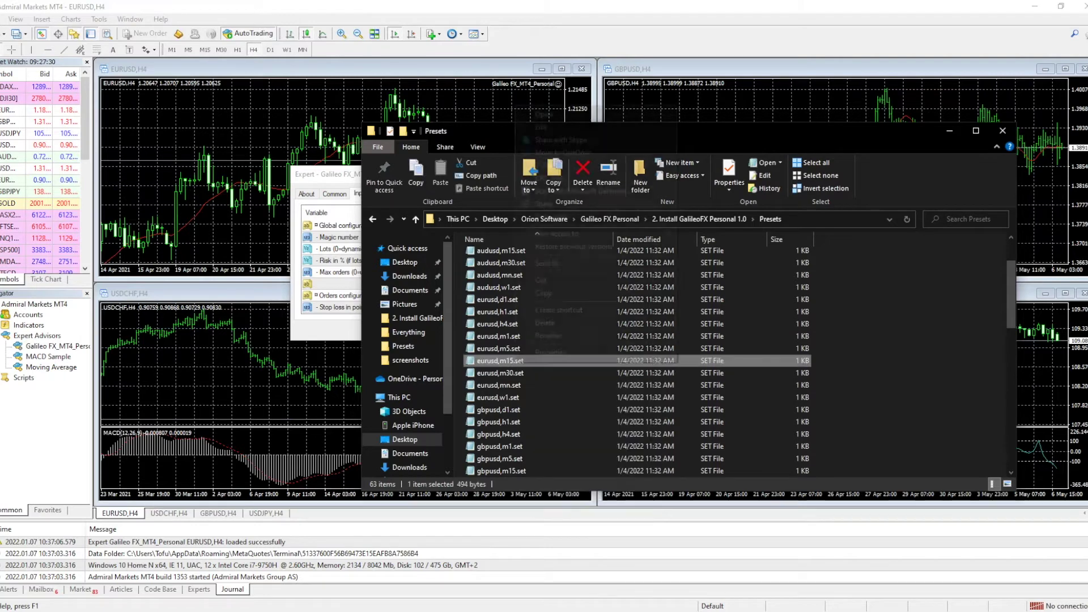
right_click(514, 361)
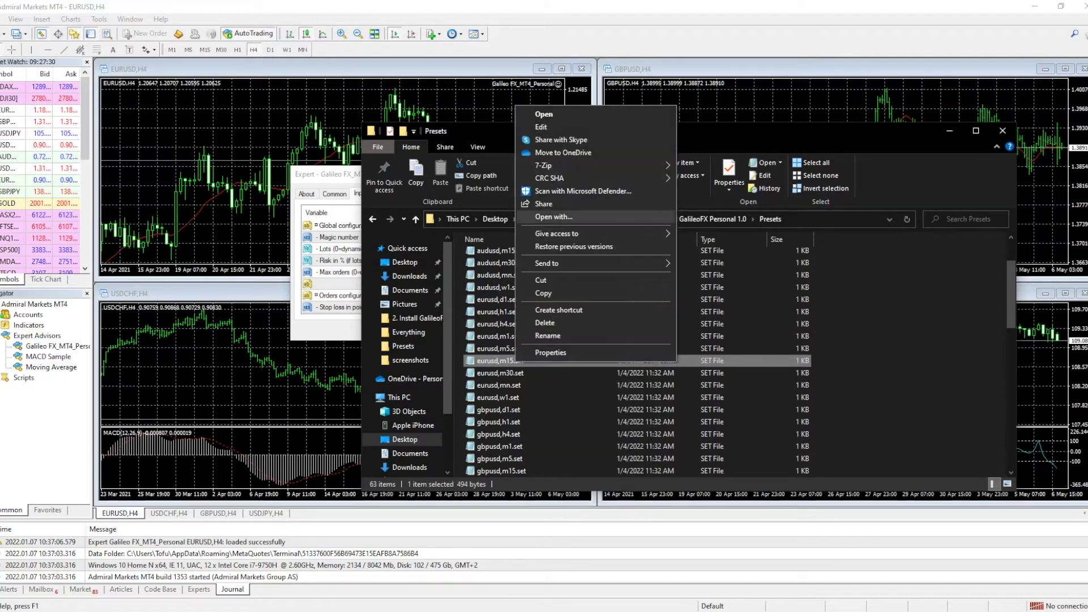
left_click(554, 217)
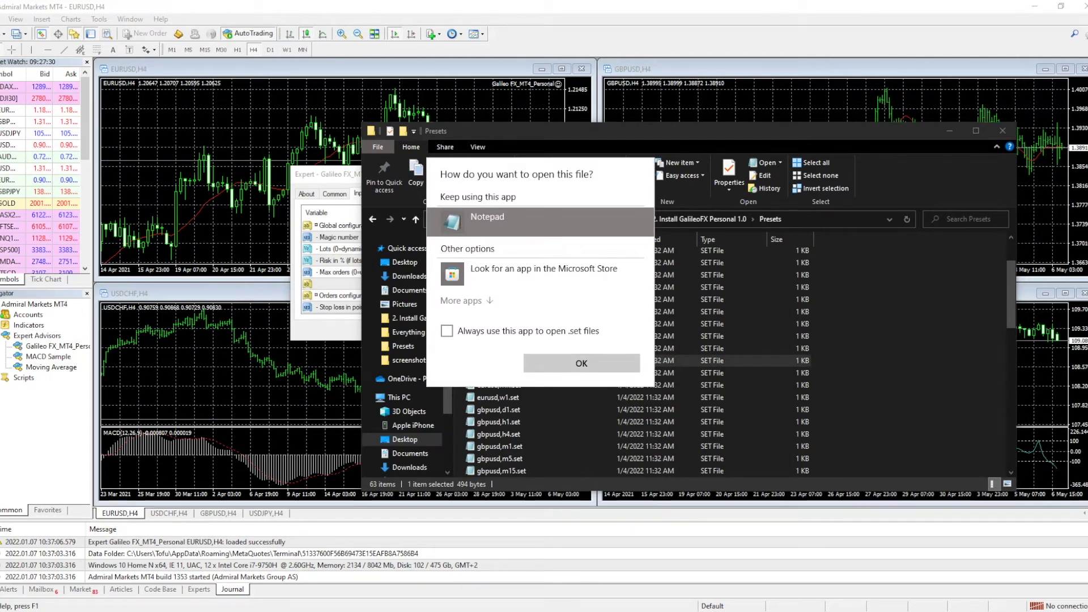
left_click(446, 331)
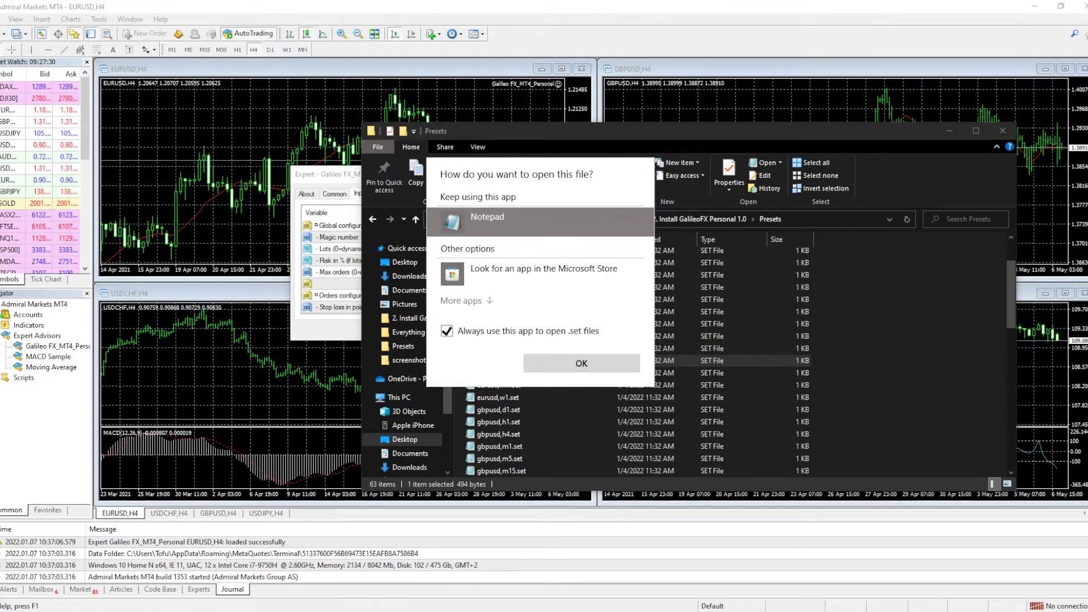
left_click(580, 363)
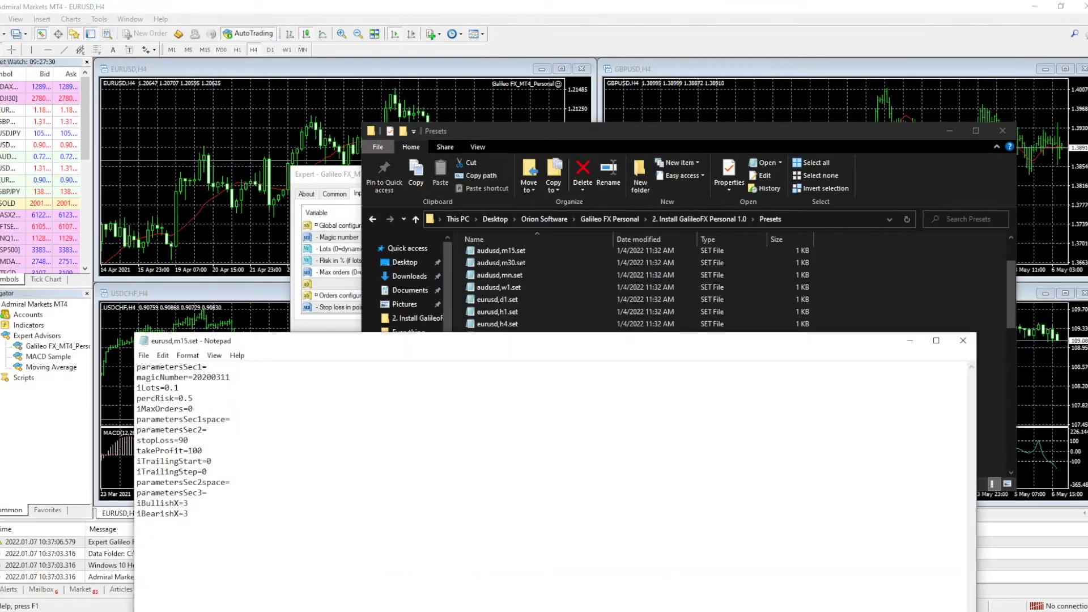
Close the Presets folder, compare the eurusd,m15.set parameters in Notepad with the expert's inputs, and close the file
left_click(1002, 131)
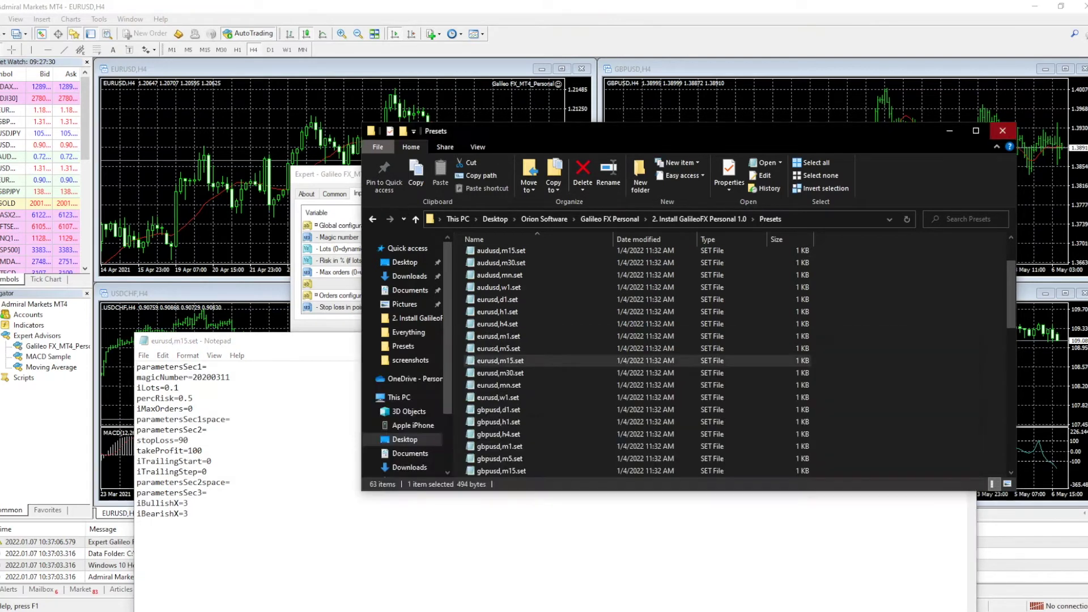
left_click_drag(555, 340, 586, 344)
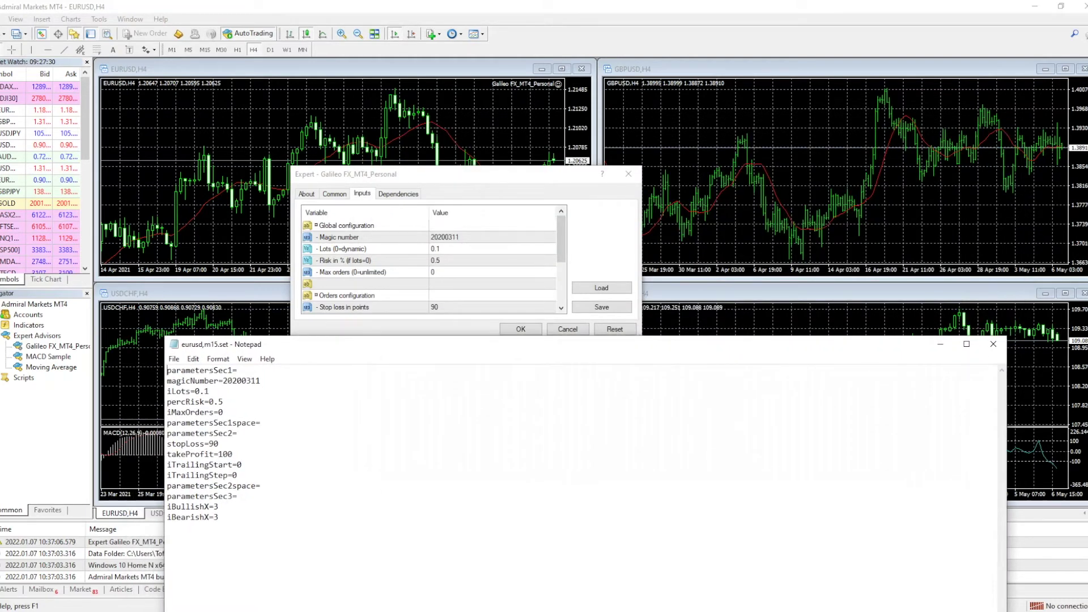
scroll(434, 264, "down", 1)
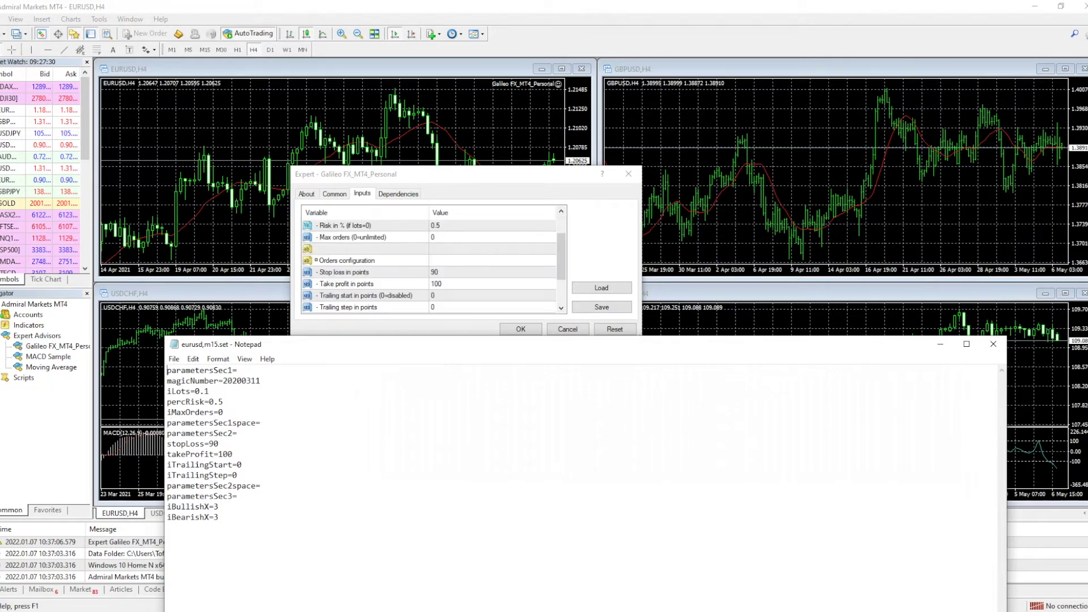
scroll(434, 263, "up", 1)
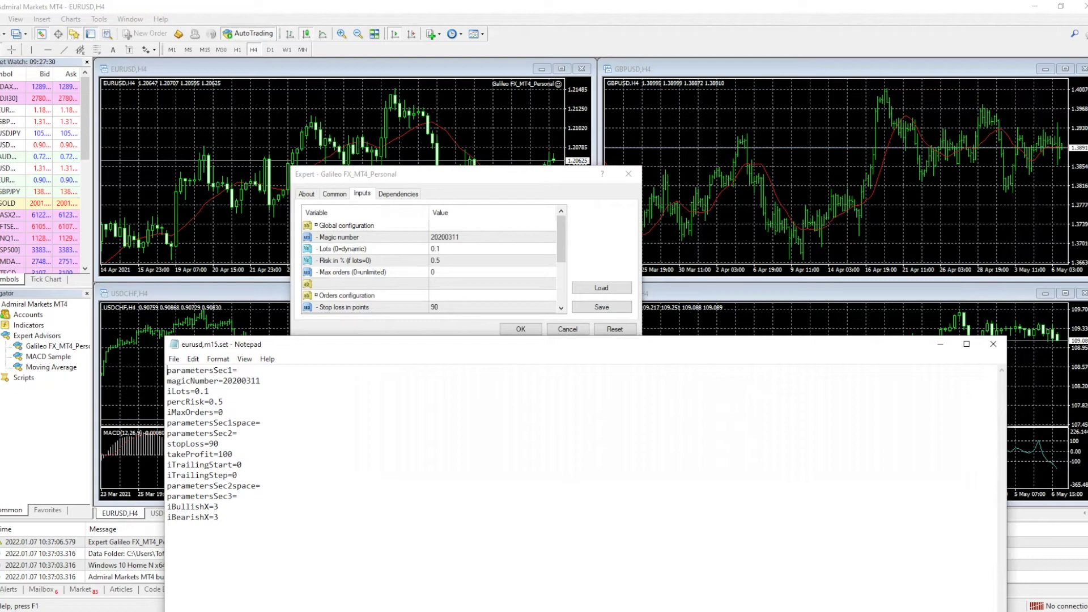
scroll(434, 264, "down", 1)
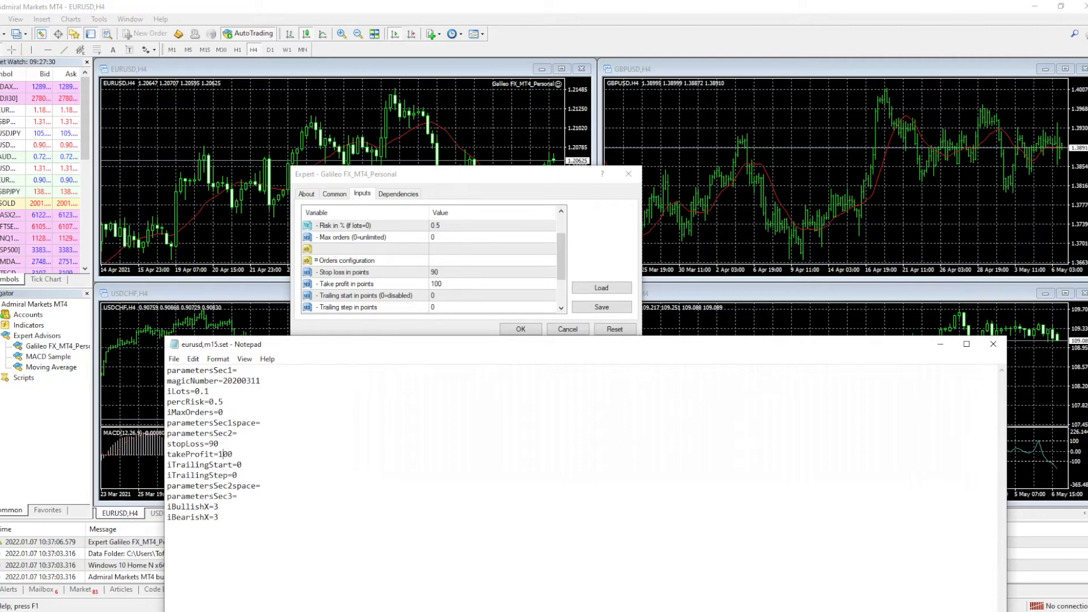
scroll(434, 263, "down", 2)
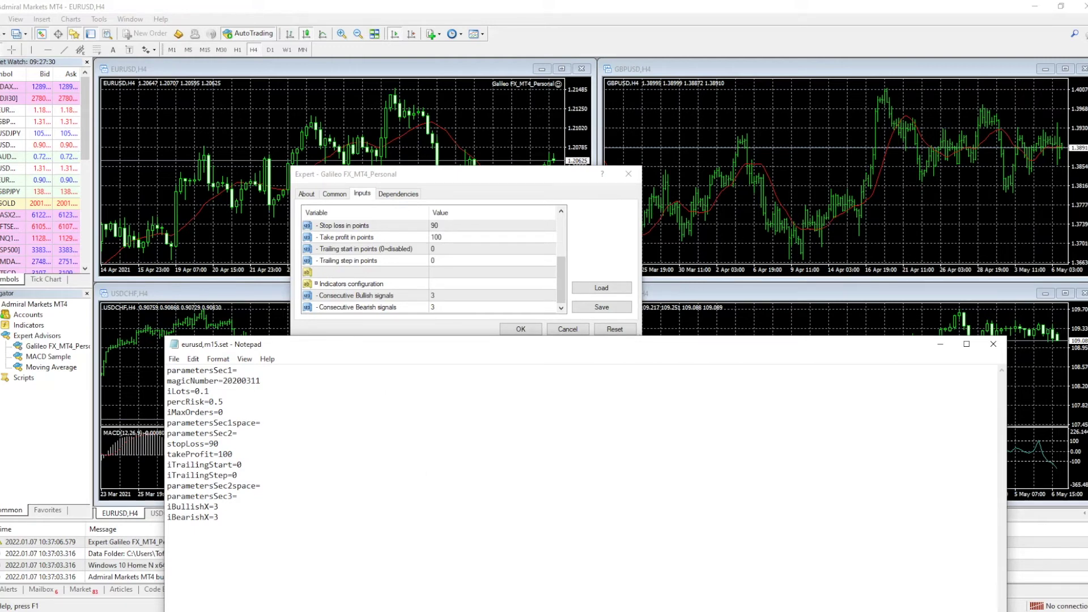
left_click(993, 344)
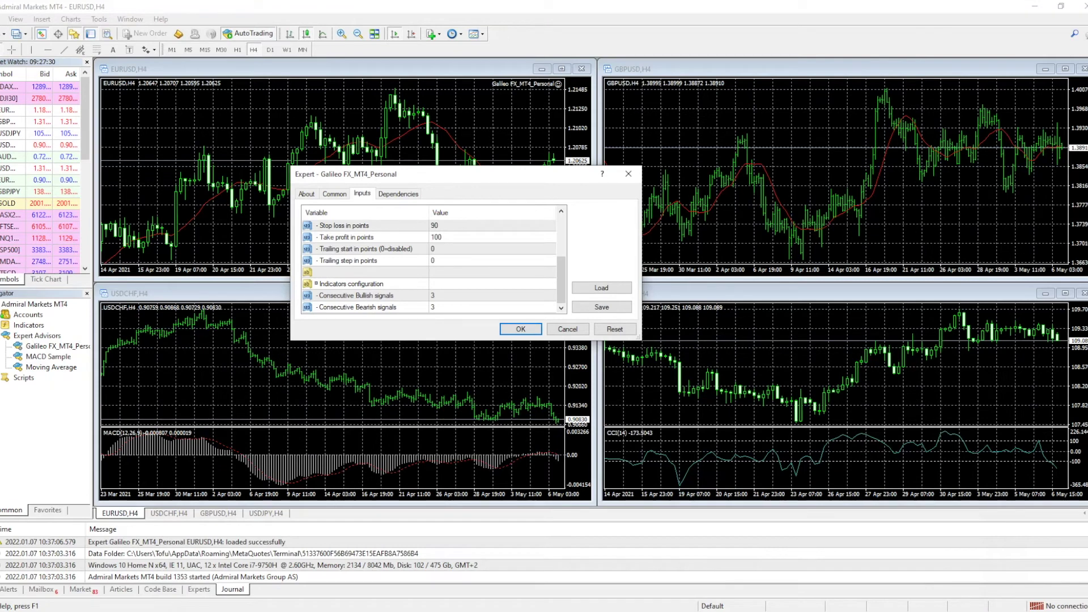
Set the Consecutive Bearish signals to 3 and apply the expert's inputs to the EURUSD,H4 chart
double_click(433, 306)
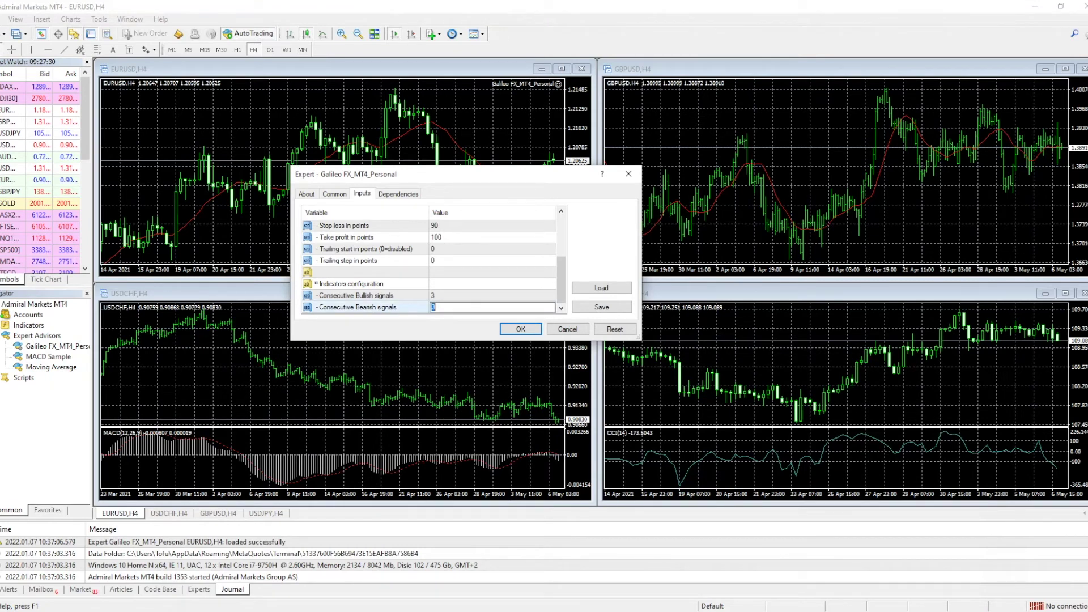
key("BackSpace")
type("3")
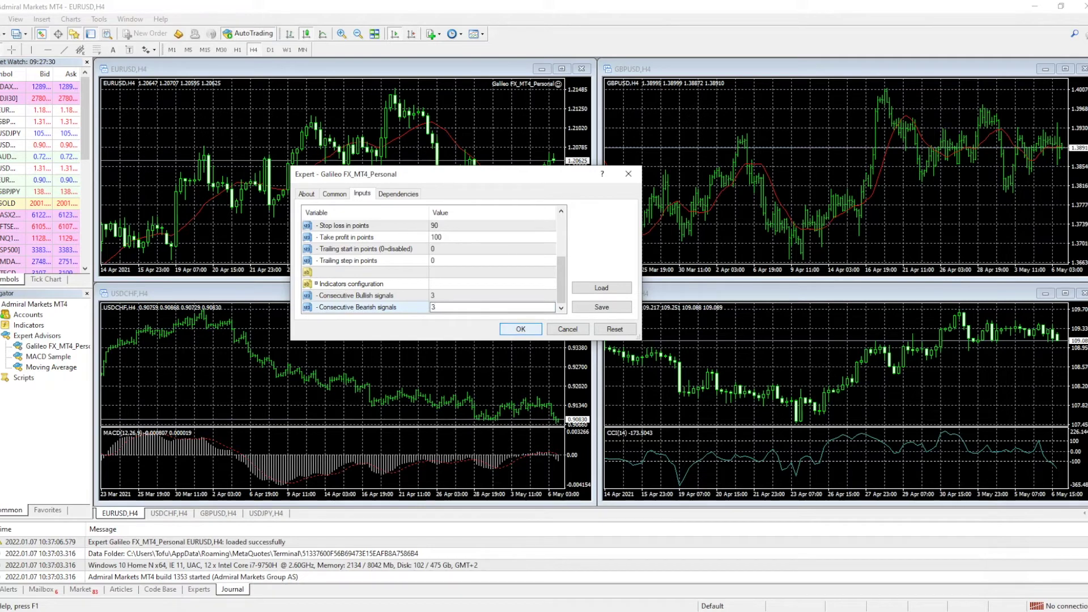
key("Return")
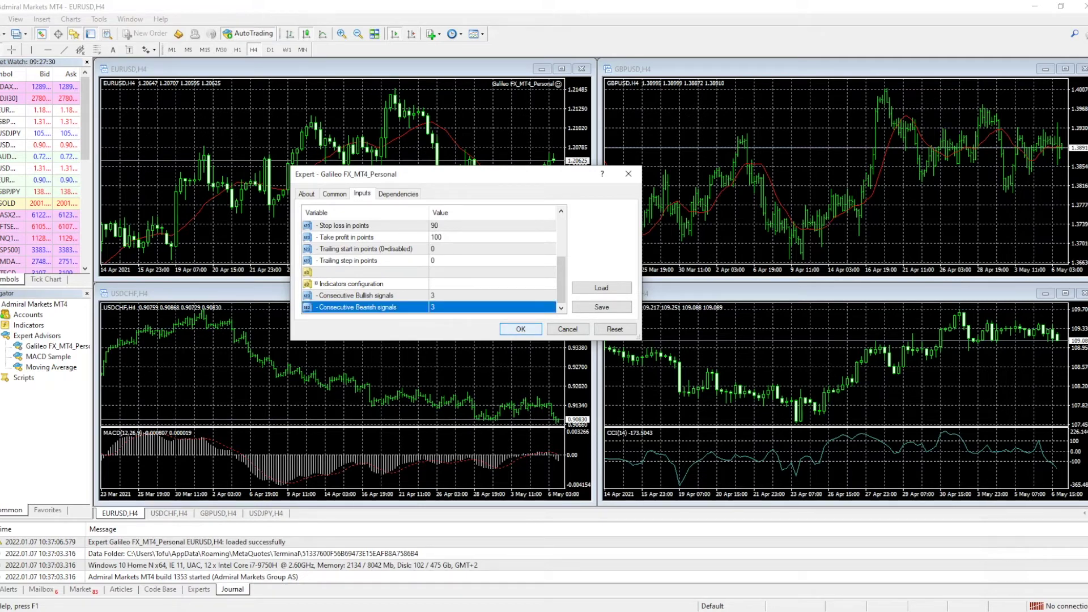
left_click(521, 329)
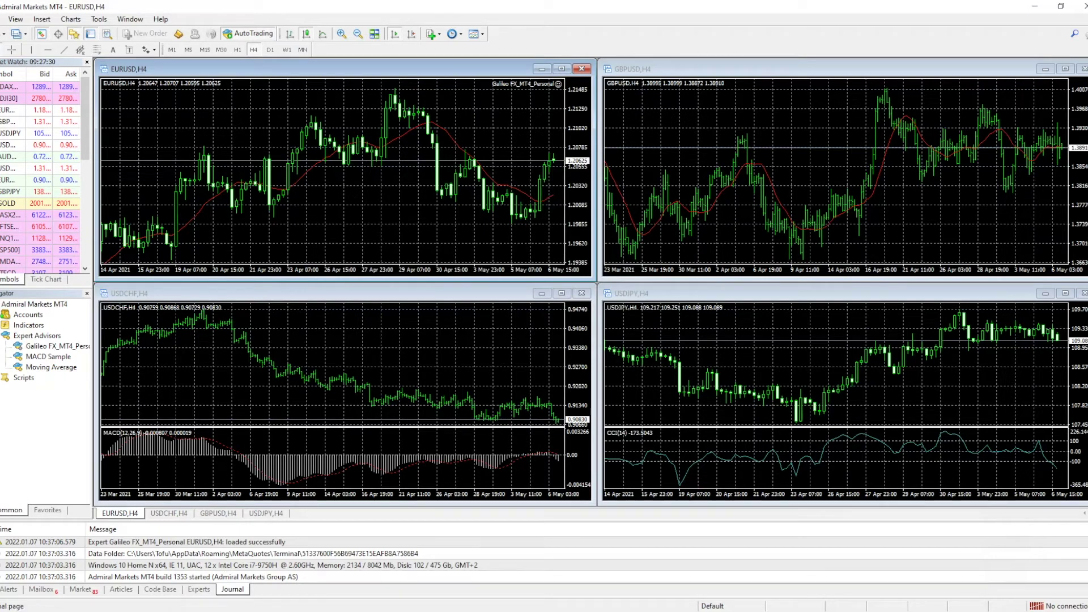
Switch to the Galileo FX Settings page in Chrome and review the recommended settings table for the currency pairs
left_click(122, 611)
left_click(185, 573)
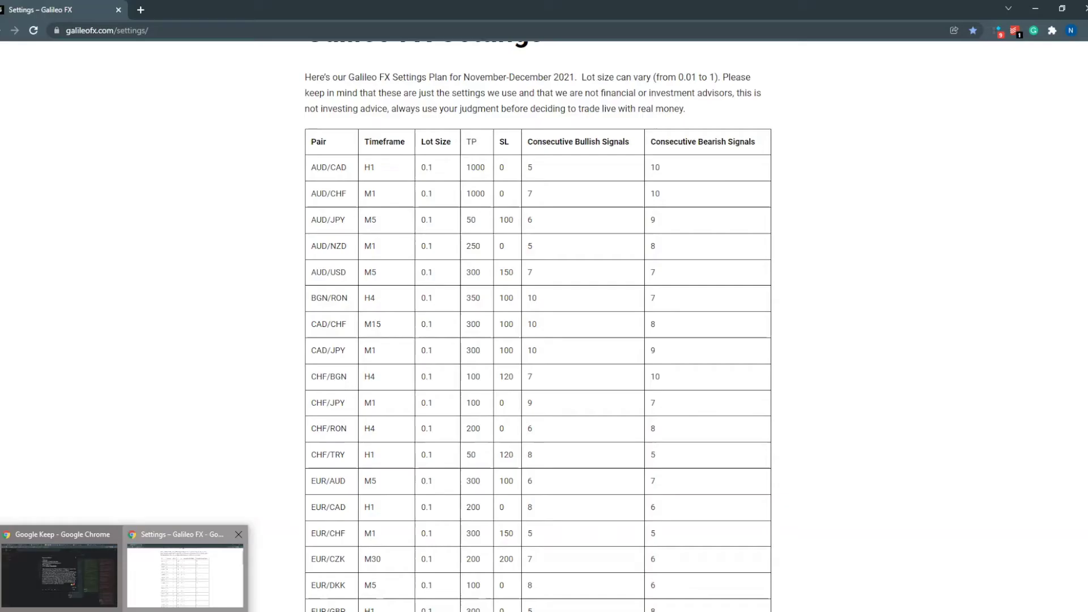
scroll(538, 340, "up", 2)
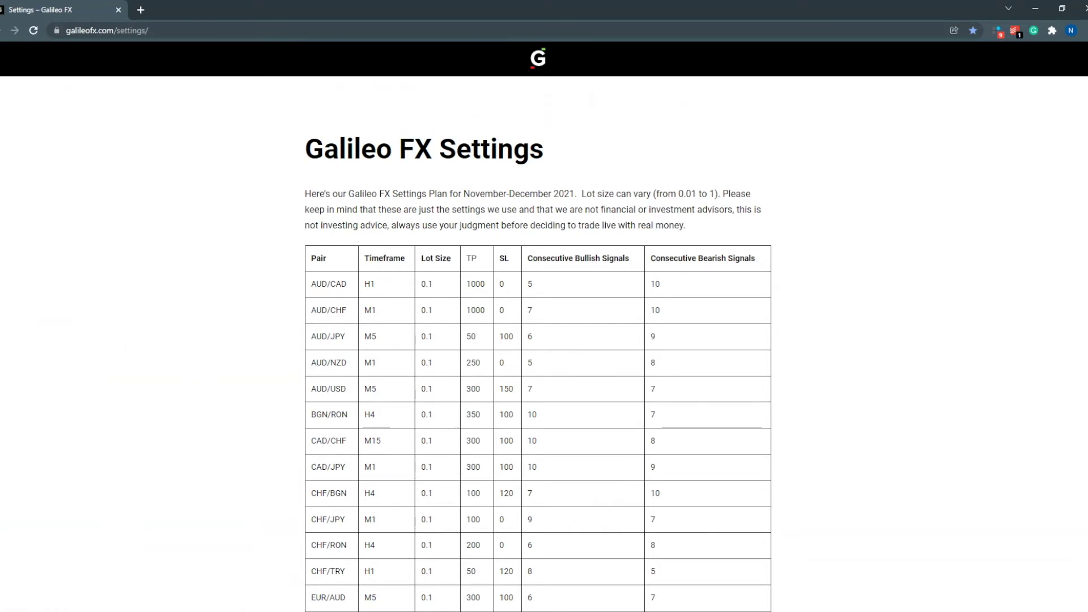
scroll(538, 326, "down", 5)
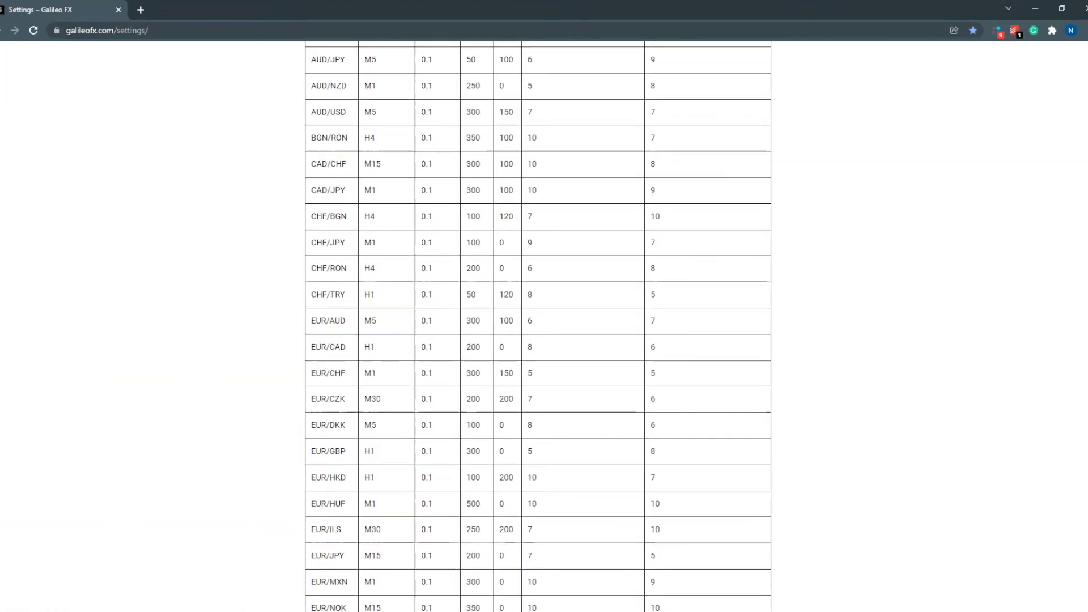
scroll(539, 326, "up", 4)
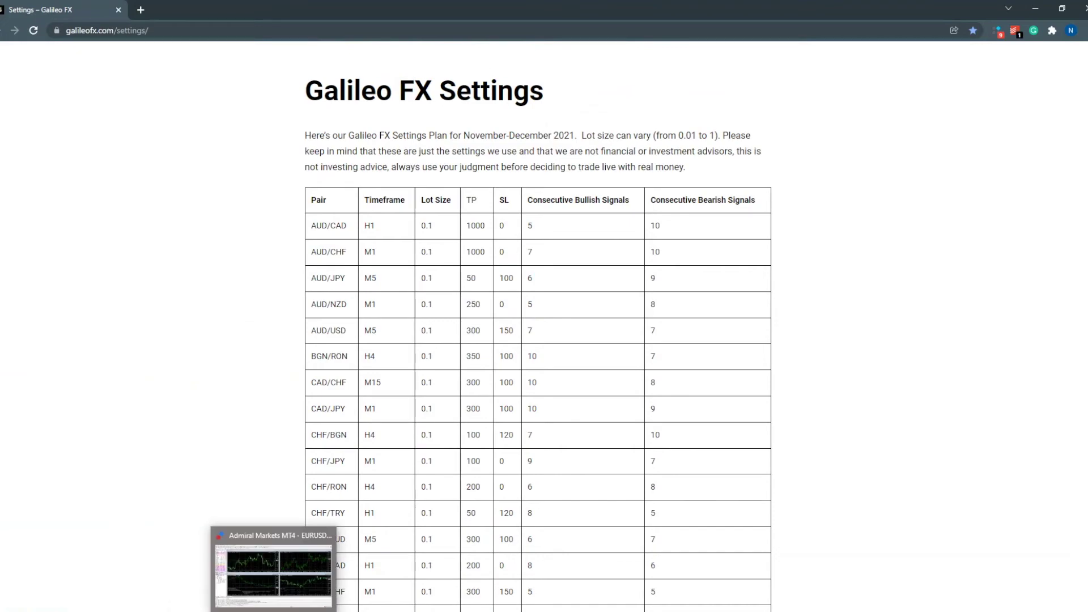
Switch to the MetaTrader 5 terminal and open the Galileo FX_MT5_Personal inputs for the GBPUSD,H4 chart
left_click(297, 609)
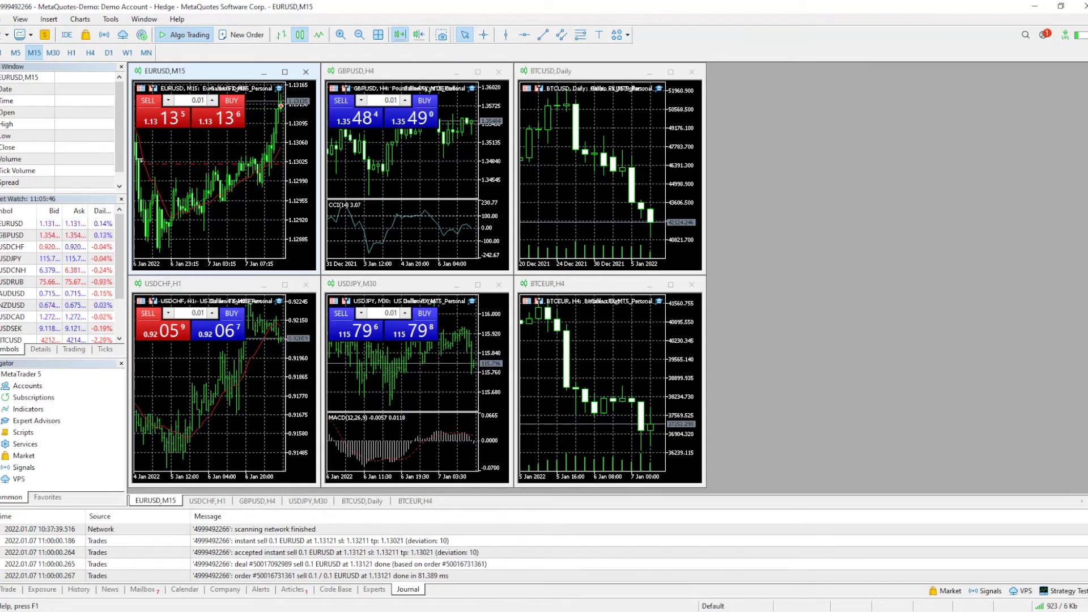
left_click(471, 88)
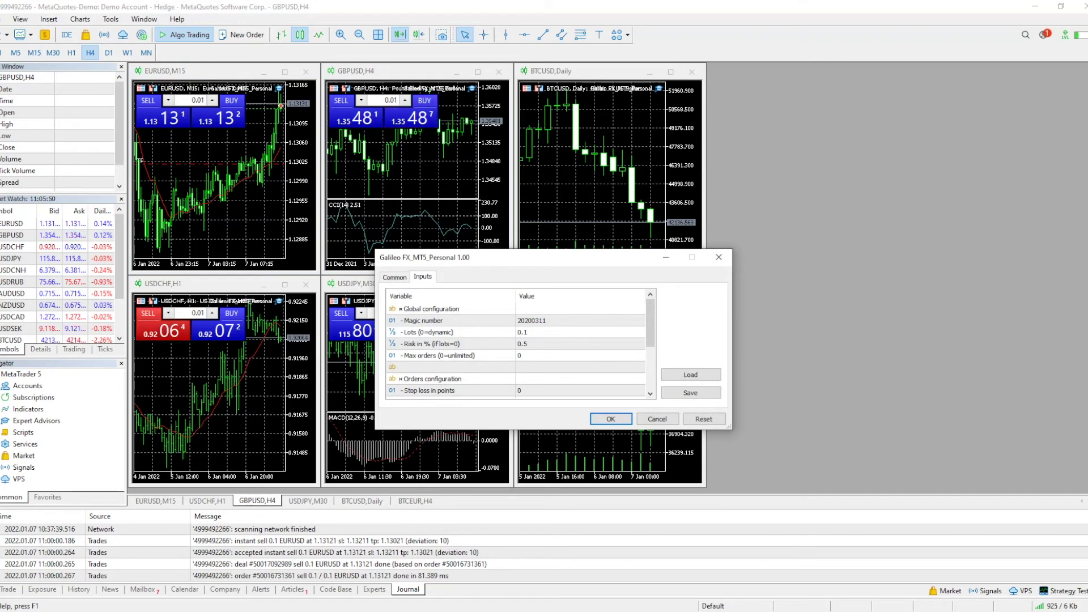
Return to the Galileo FX Settings page in Chrome and examine each pair's timeframe, lot size, TP, SL and consecutive signals
left_click(128, 611)
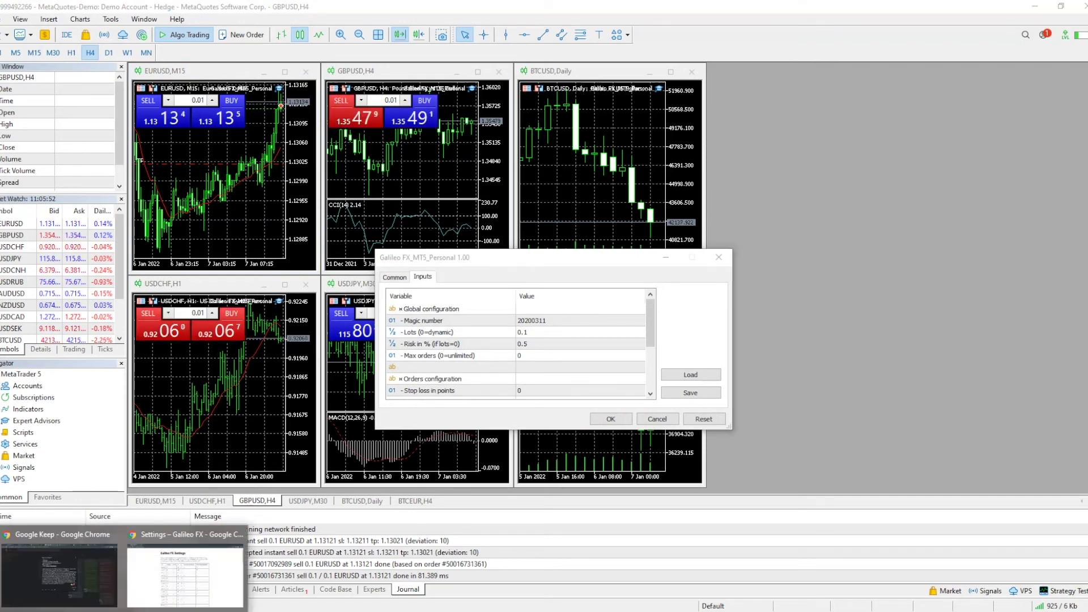
left_click(187, 567)
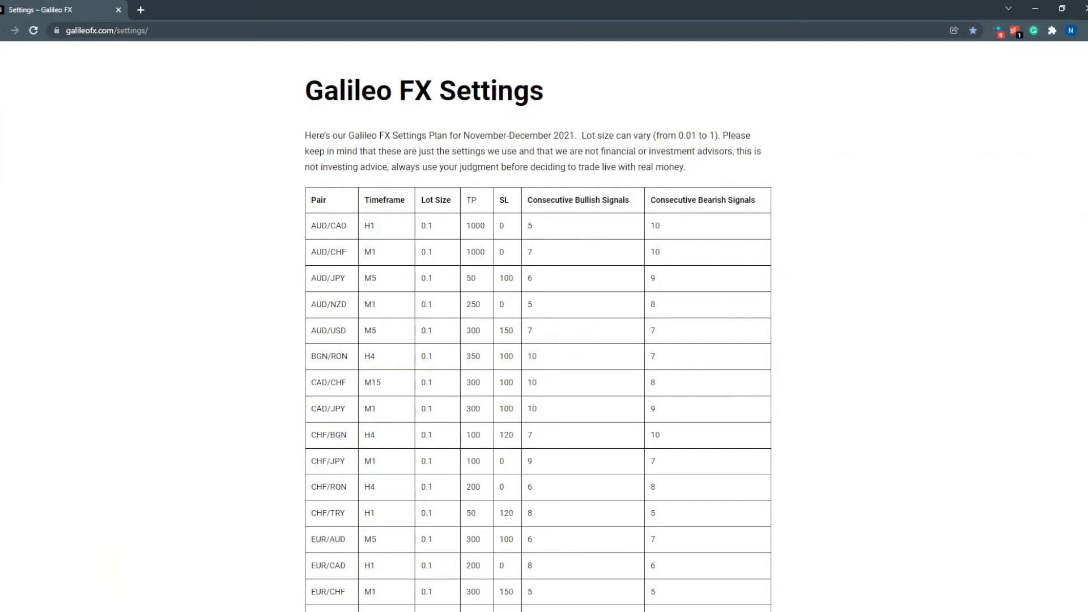
scroll(539, 329, "down", 3)
scroll(538, 329, "up", 1)
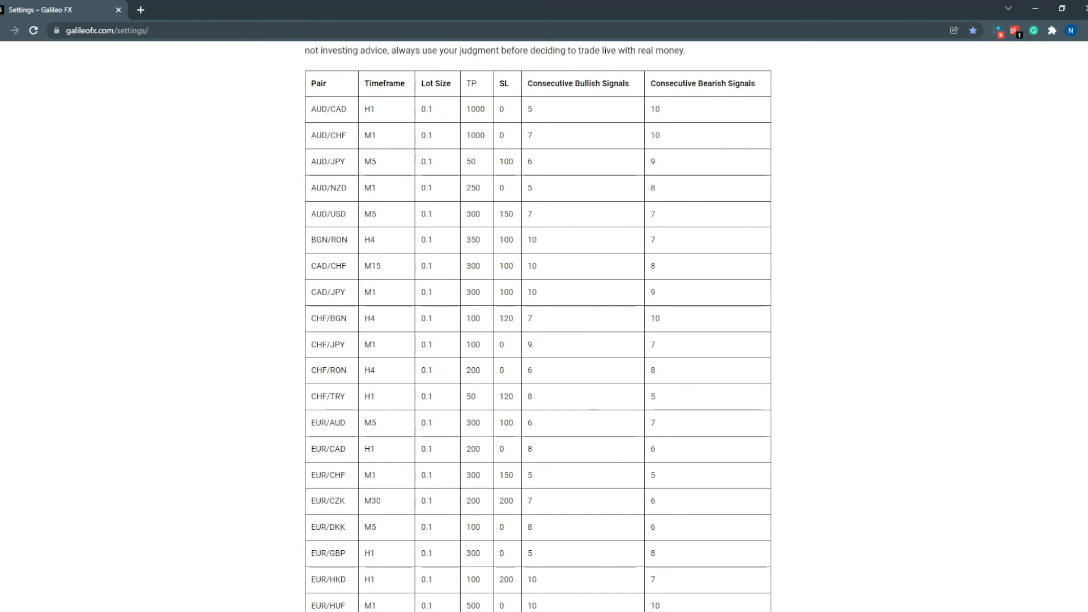
scroll(538, 328, "down", 1)
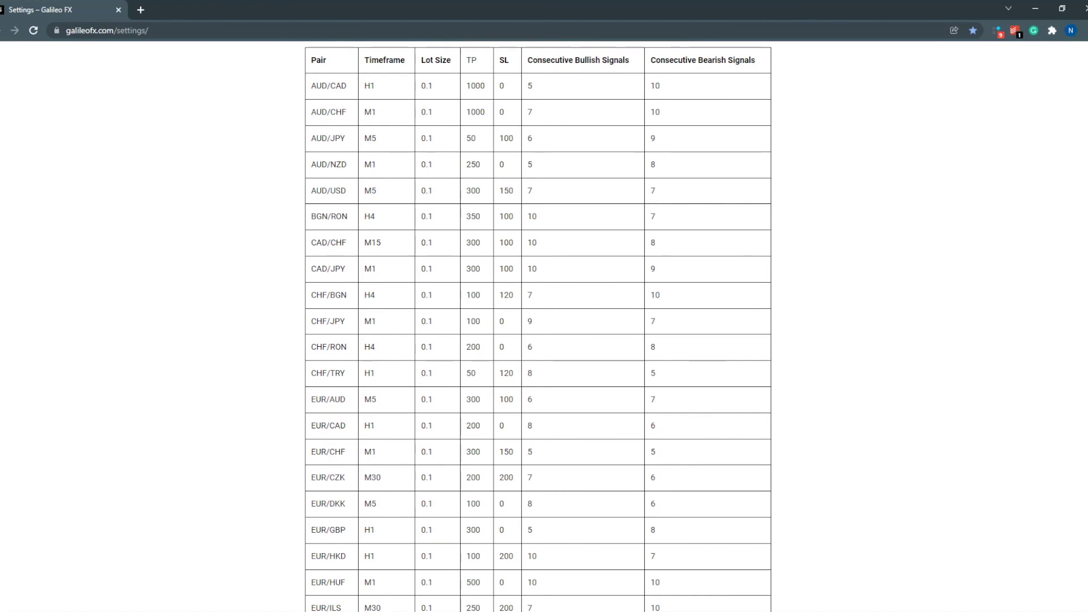